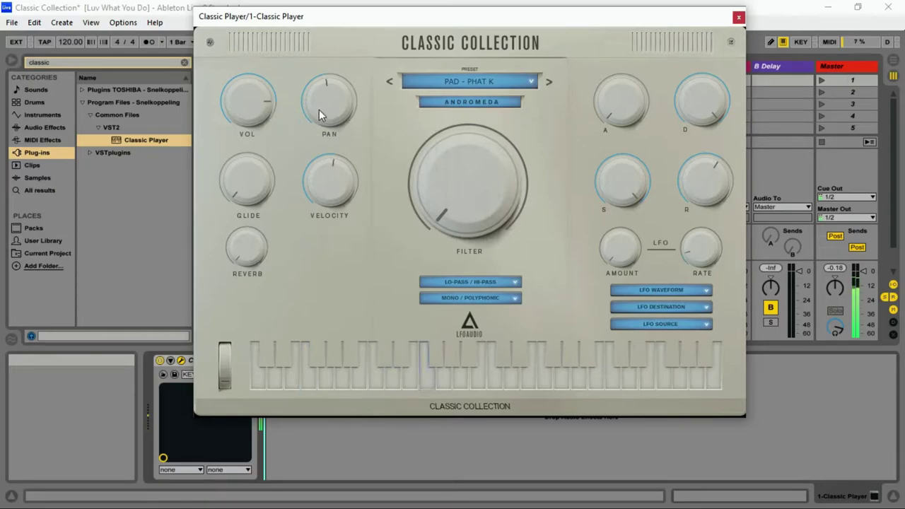
Centre the pan and raise the reverb to about its midpoint on the PAD - PHAT K preset.
{"action": "left_click_drag", "start_coordinate": [327, 111], "coordinate": [333, 102]}
{"action": "left_click_drag", "start_coordinate": [260, 201], "coordinate": [273, 111]}
{"action": "left_click_drag", "start_coordinate": [273, 111], "coordinate": [276, 159]}
Sweep the LFO amount up past its midpoint, and bring it back down to a low level.
{"action": "left_click_drag", "start_coordinate": [610, 252], "coordinate": [607, 228]}
{"action": "left_click_drag", "start_coordinate": [622, 256], "coordinate": [622, 242]}
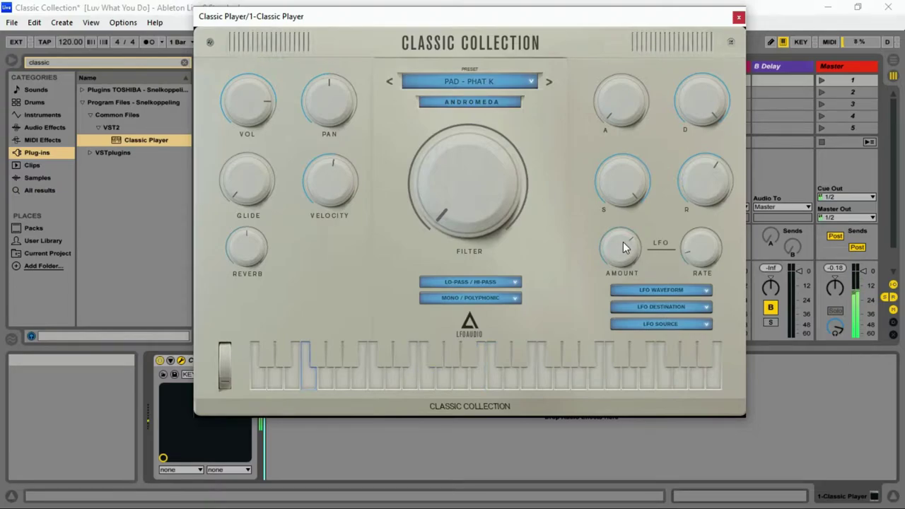
{"action": "left_click_drag", "start_coordinate": [622, 243], "coordinate": [610, 301]}
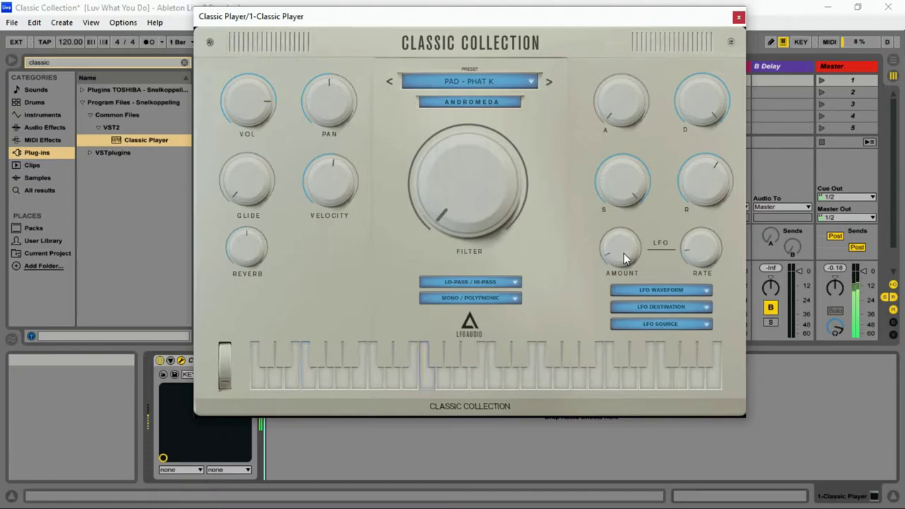
Examine the available LFO waveform, destination and source options without changing the selections.
{"action": "left_click", "coordinate": [681, 291]}
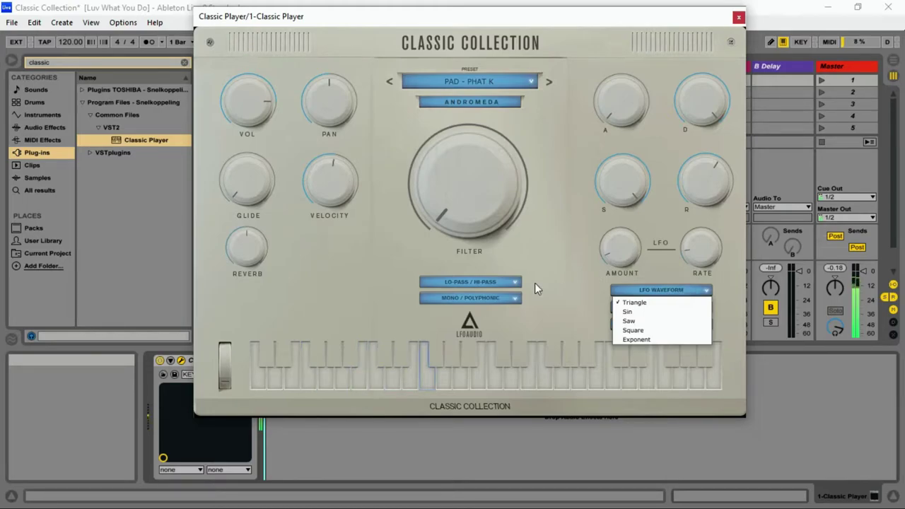
{"action": "left_click", "coordinate": [547, 285]}
{"action": "left_click", "coordinate": [693, 306]}
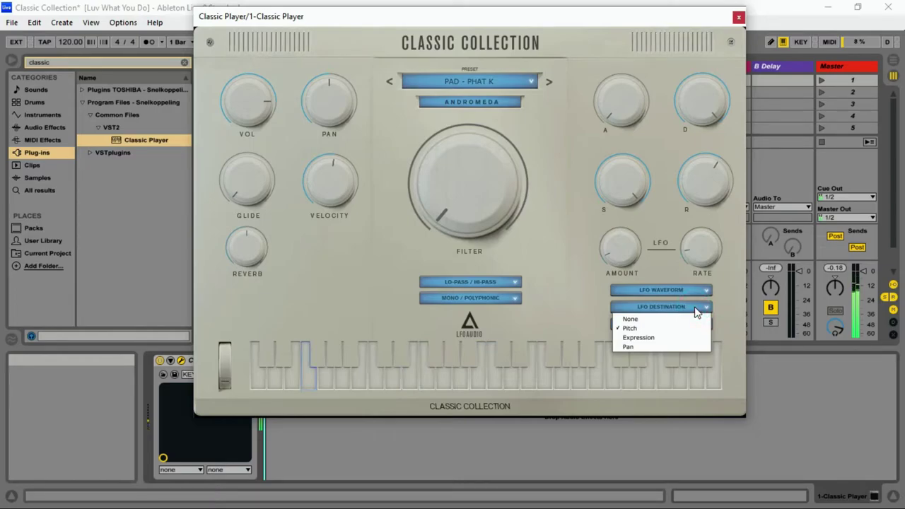
{"action": "left_click", "coordinate": [555, 280]}
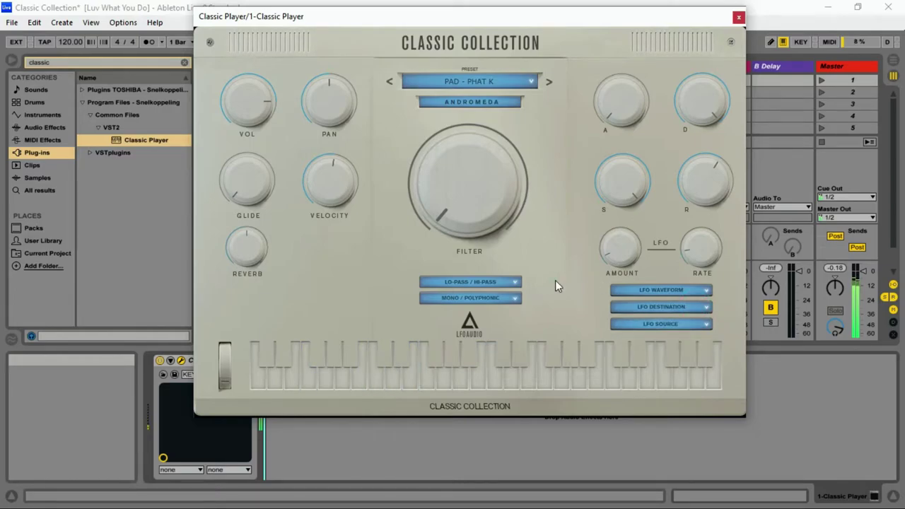
{"action": "left_click", "coordinate": [672, 325]}
{"action": "left_click", "coordinate": [587, 252]}
{"action": "left_click", "coordinate": [588, 246]}
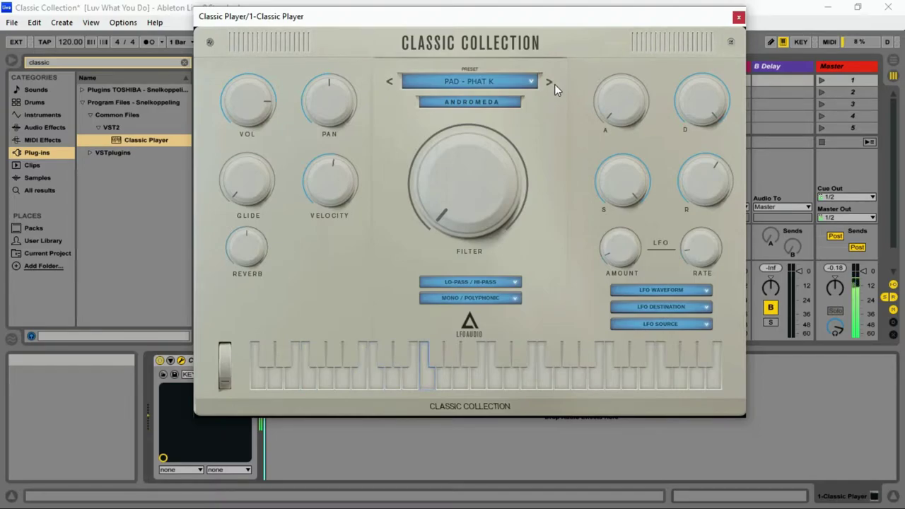
Lower the envelope's sustain to just below its midpoint and set the release slightly above its midpoint.
{"action": "left_click_drag", "start_coordinate": [612, 201], "coordinate": [592, 294]}
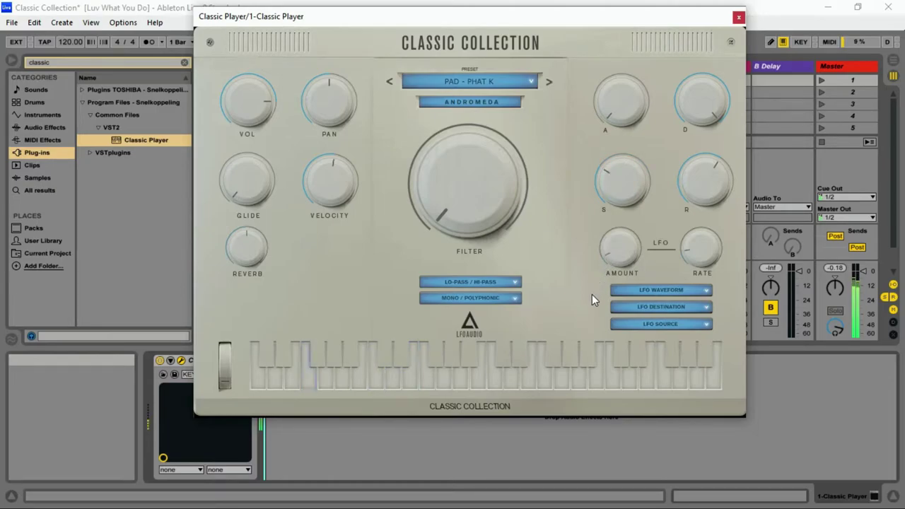
{"action": "left_click_drag", "start_coordinate": [591, 294], "coordinate": [605, 273]}
{"action": "left_click_drag", "start_coordinate": [683, 189], "coordinate": [692, 249]}
{"action": "left_click_drag", "start_coordinate": [693, 288], "coordinate": [723, 187]}
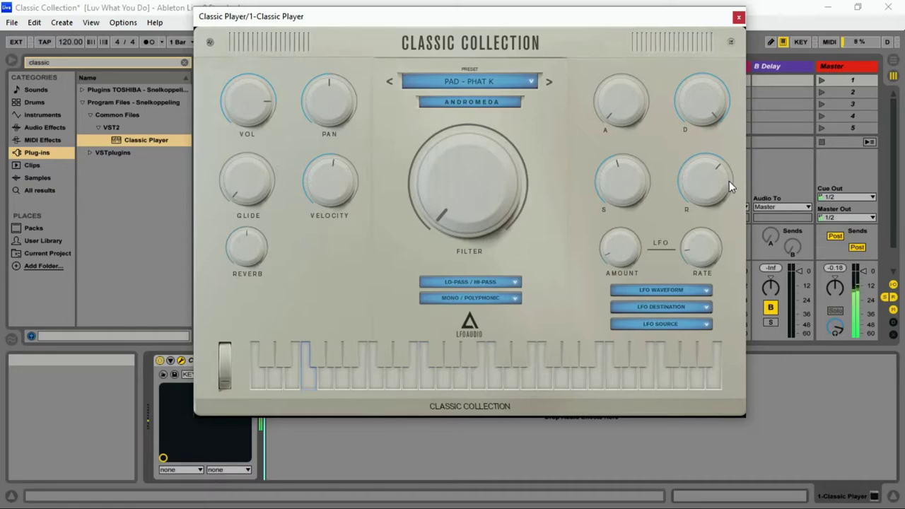
{"action": "mouse_move", "coordinate": [633, 187]}
{"action": "left_mouse_down"}
{"action": "mouse_move", "coordinate": [640, 158]}
{"action": "mouse_move", "coordinate": [623, 186]}
{"action": "left_mouse_up"}
Drop the envelope's decay to a low level, and raise it back to a fairly high setting.
{"action": "left_click_drag", "start_coordinate": [708, 110], "coordinate": [703, 159]}
{"action": "left_click_drag", "start_coordinate": [693, 210], "coordinate": [684, 241]}
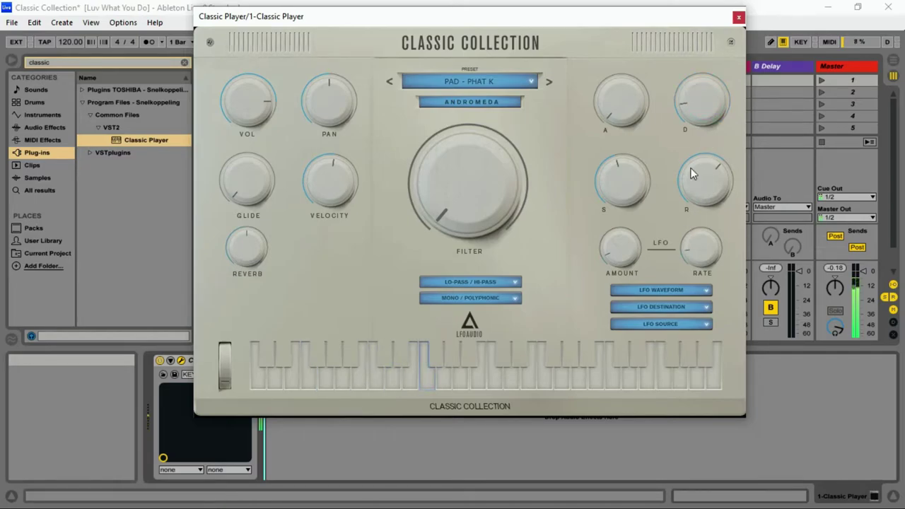
{"action": "left_click_drag", "start_coordinate": [698, 126], "coordinate": [717, 87]}
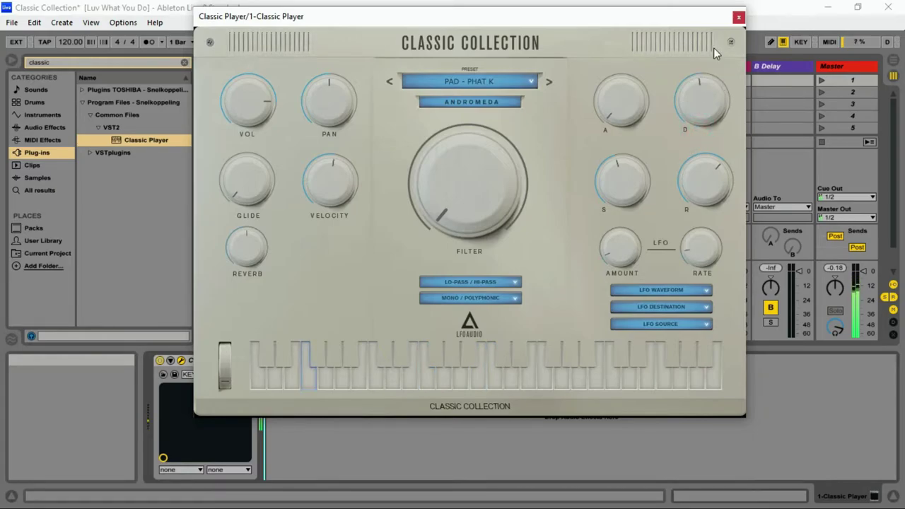
{"action": "left_click_drag", "start_coordinate": [712, 91], "coordinate": [731, 34]}
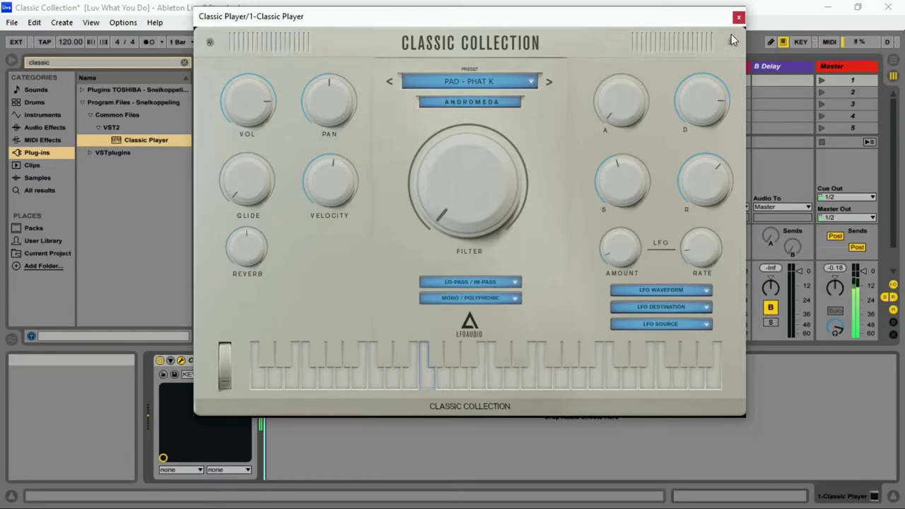
Audition the presets SYNTH - RUGGED, both PAD - ELYSIUM entries and PAD - GHOSTLY.
{"action": "left_click", "coordinate": [549, 82]}
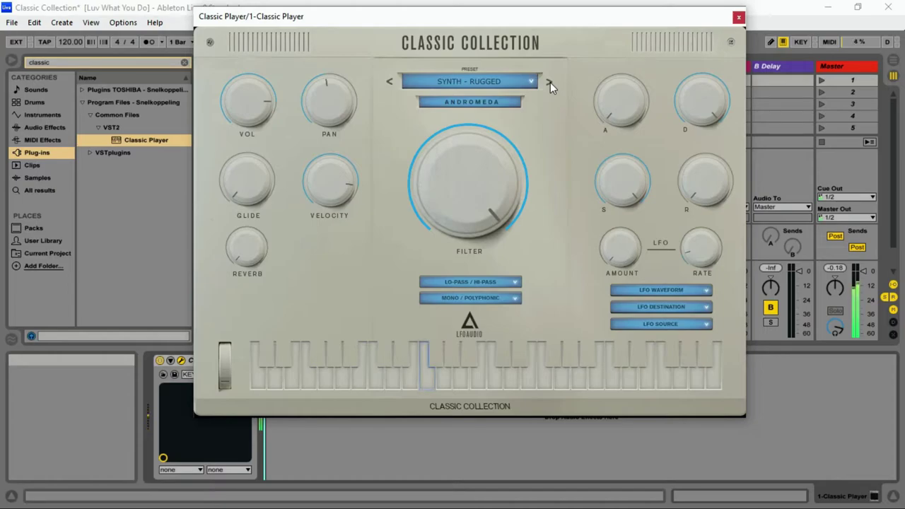
{"action": "left_click", "coordinate": [548, 82]}
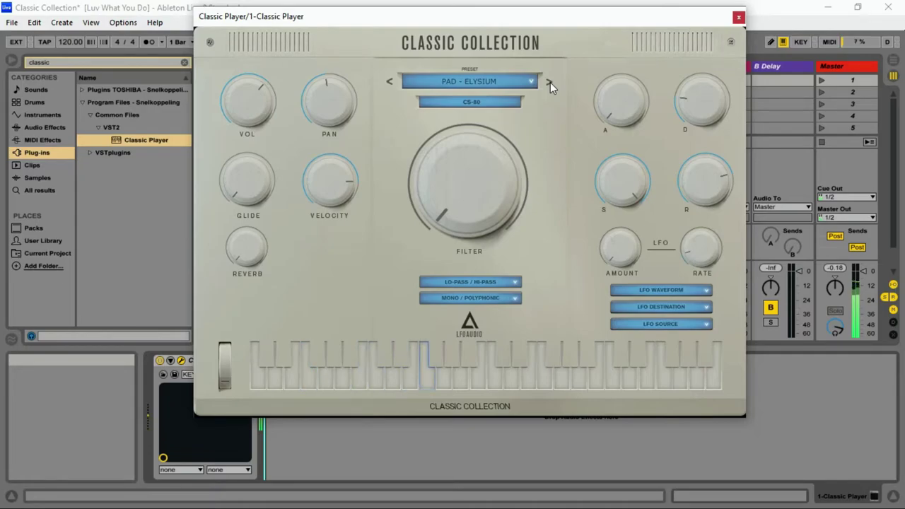
{"action": "left_click", "coordinate": [472, 88]}
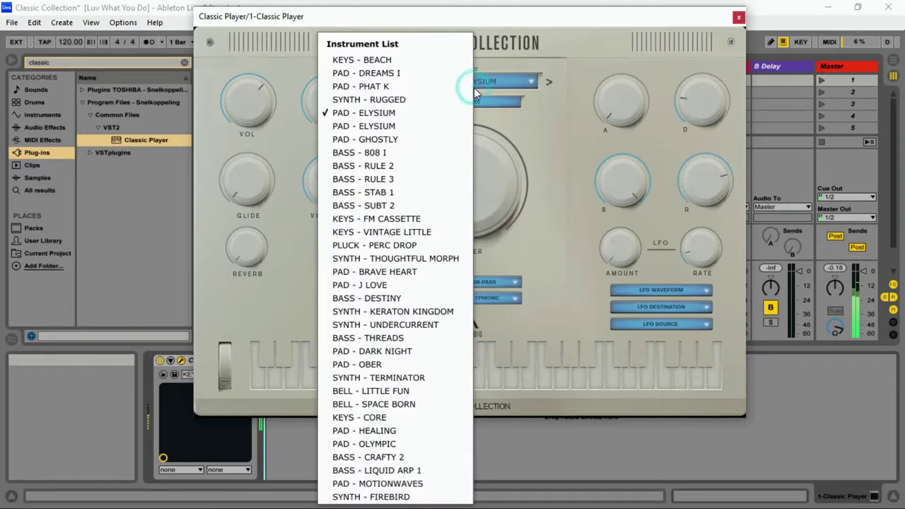
{"action": "left_click", "coordinate": [421, 127]}
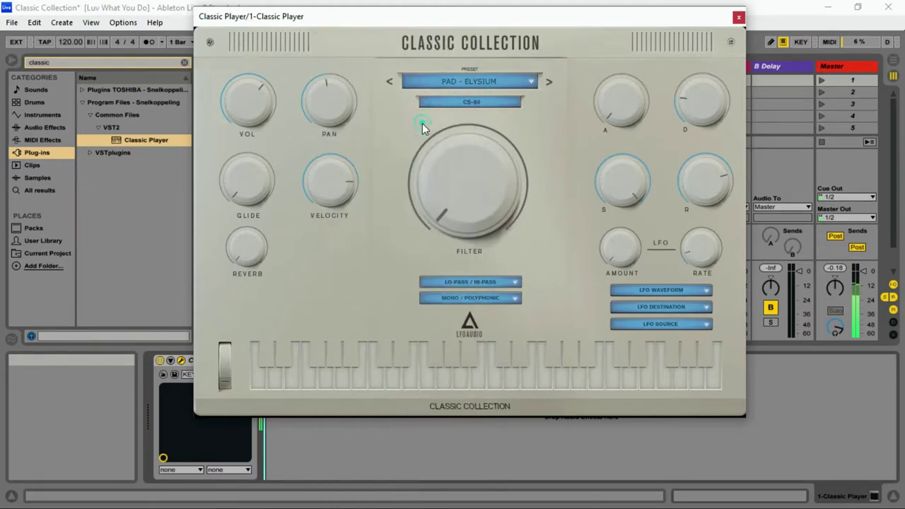
{"action": "left_click", "coordinate": [485, 83]}
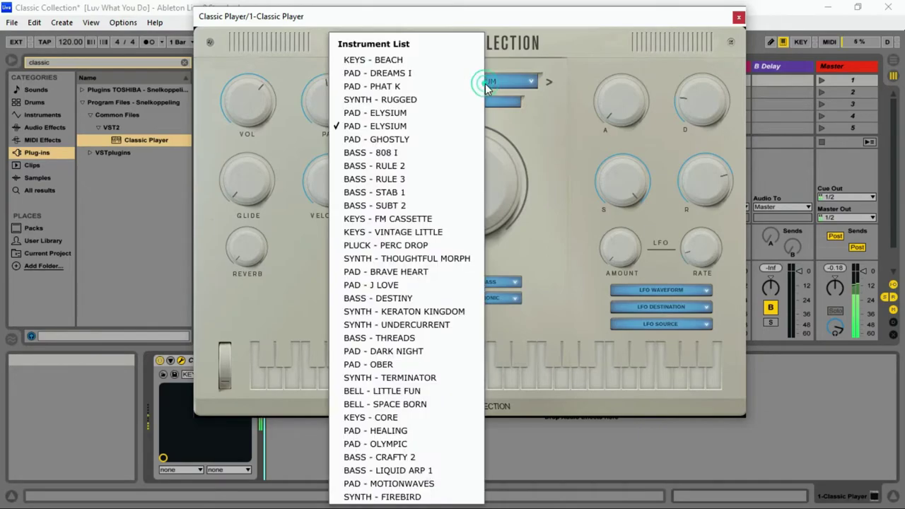
{"action": "left_click", "coordinate": [395, 139]}
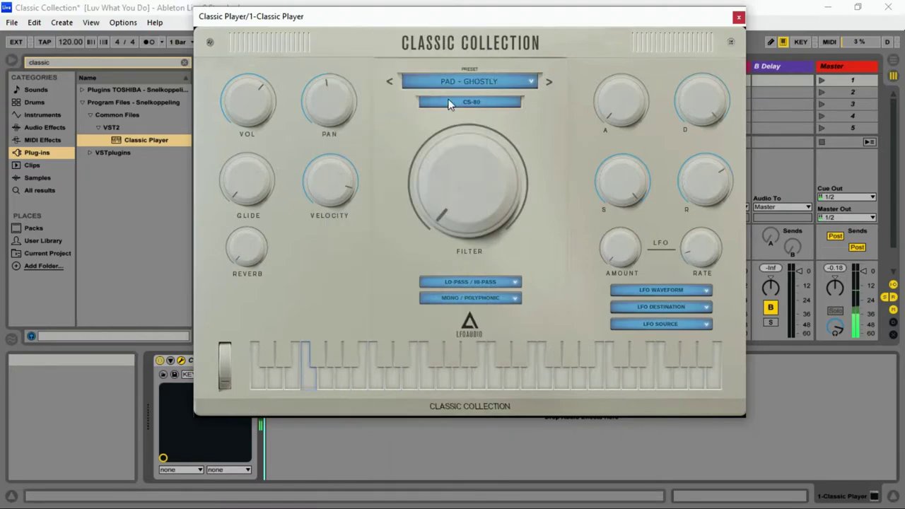
Audition the bass presets 808 I, RULE 2, RULE 3, STAB 1 and SUBT 2 in order.
{"action": "left_click", "coordinate": [474, 83]}
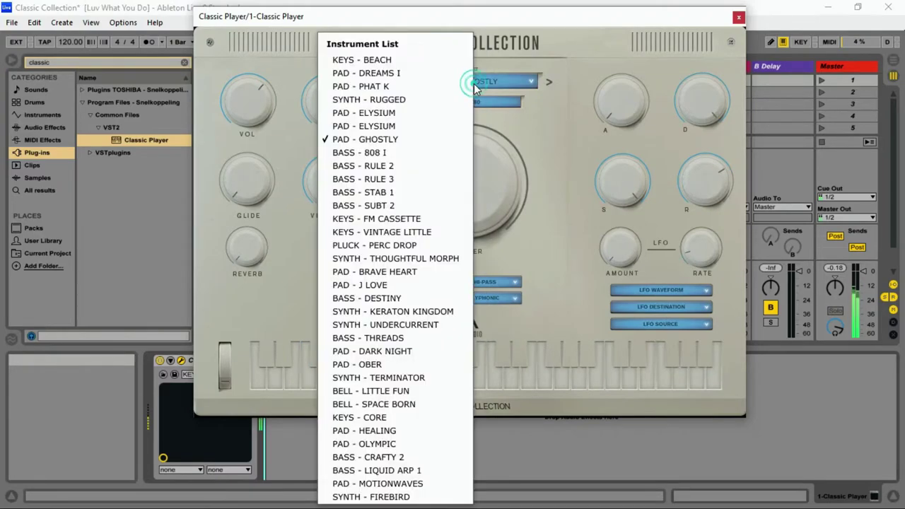
{"action": "left_click", "coordinate": [391, 152]}
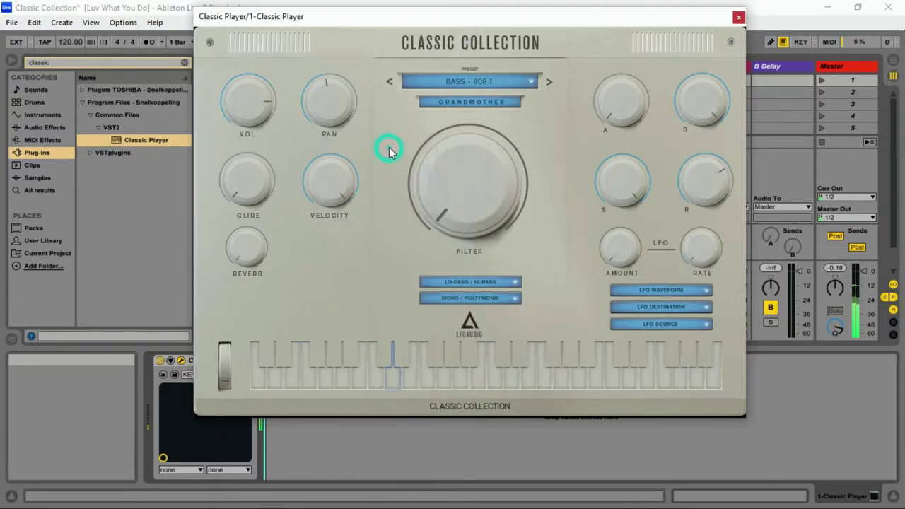
{"action": "left_click", "coordinate": [483, 86]}
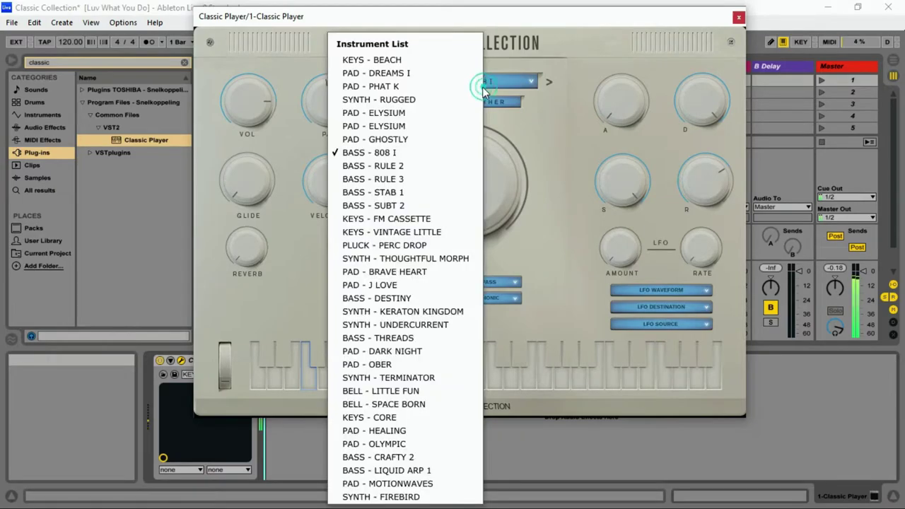
{"action": "left_click", "coordinate": [406, 169]}
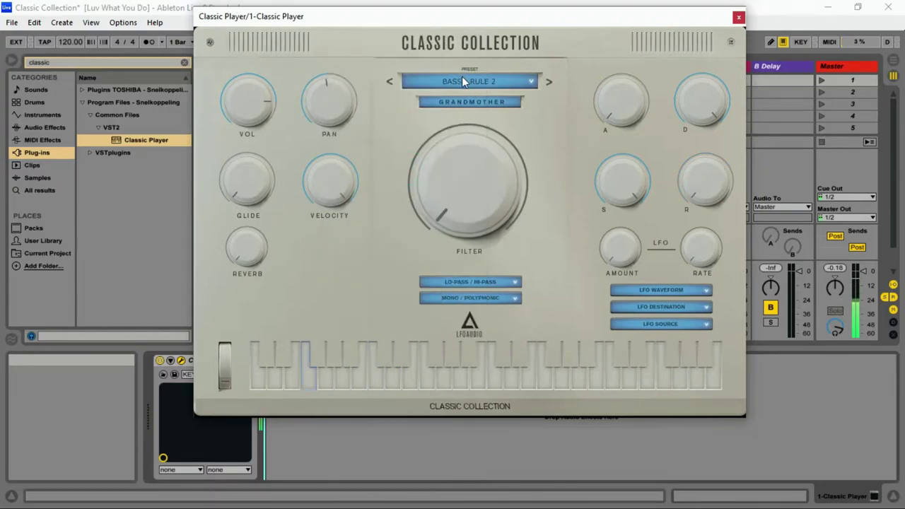
{"action": "left_click", "coordinate": [462, 79]}
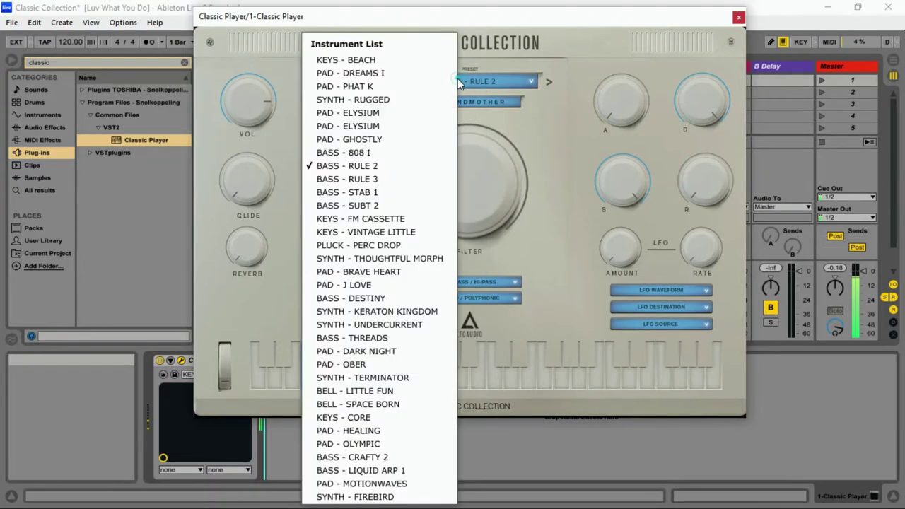
{"action": "left_click", "coordinate": [379, 179]}
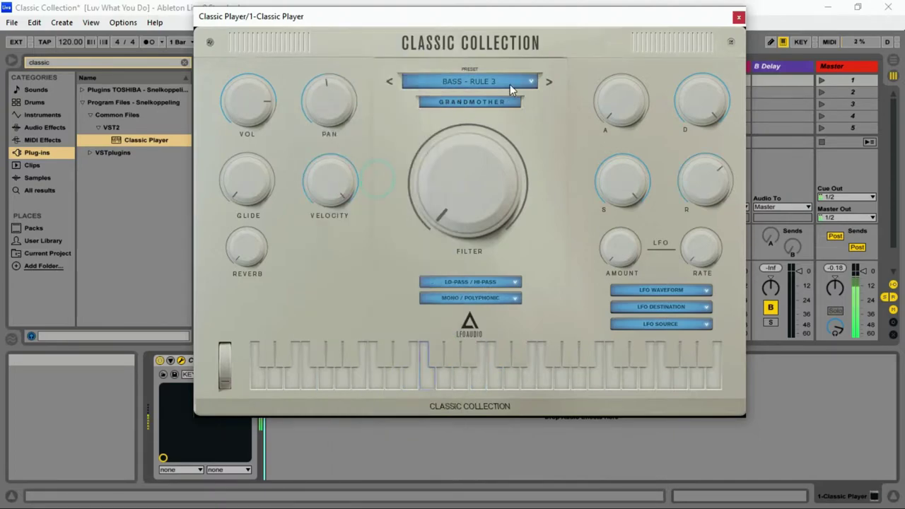
{"action": "left_click", "coordinate": [491, 82]}
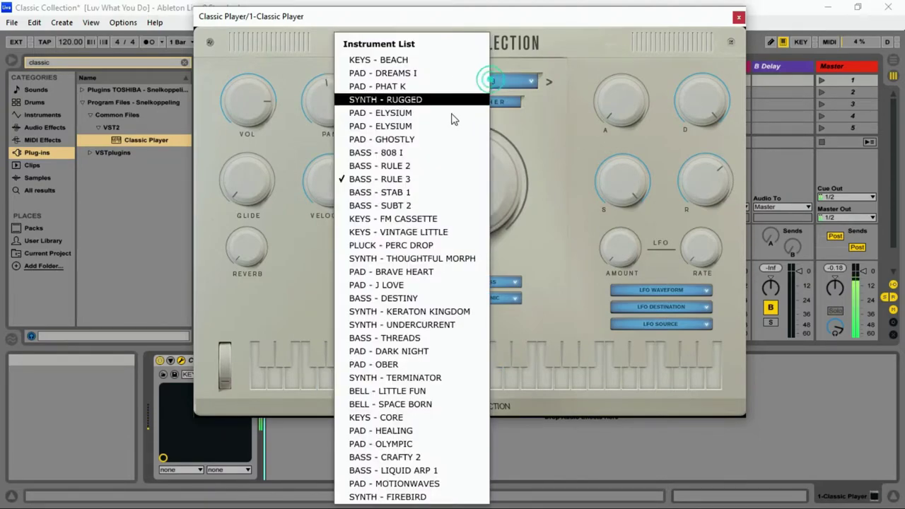
{"action": "left_click", "coordinate": [412, 193]}
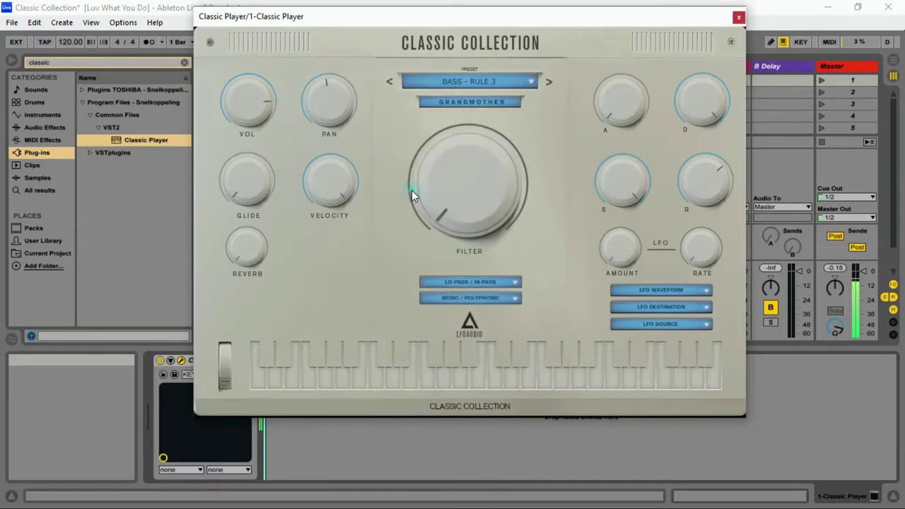
{"action": "left_click", "coordinate": [476, 81]}
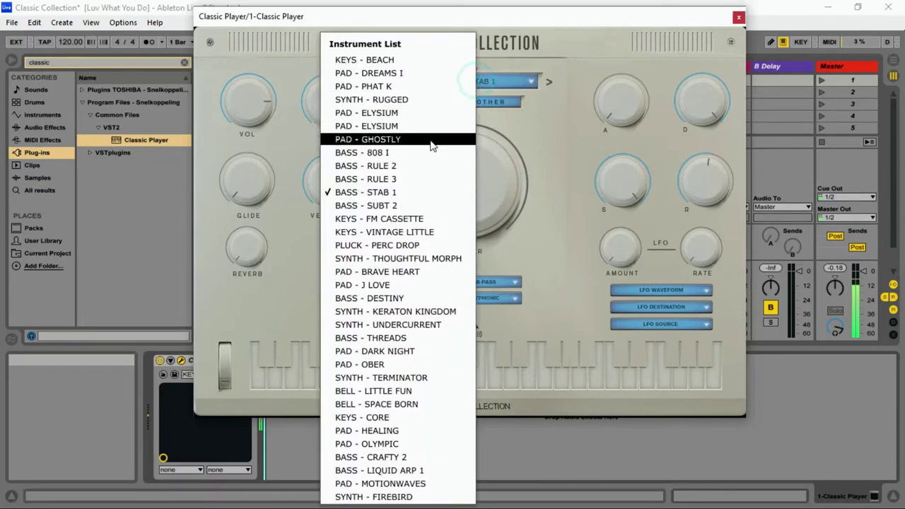
{"action": "left_click", "coordinate": [391, 205]}
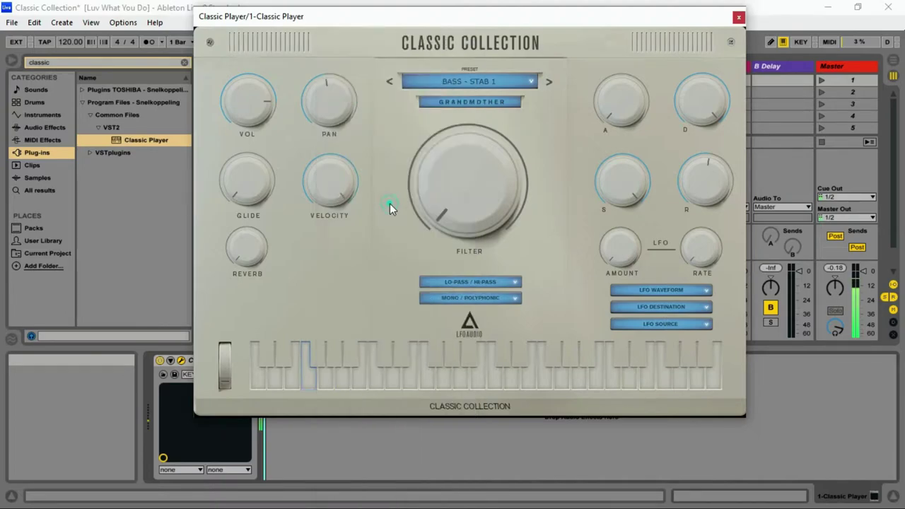
Audition the presets KEYS - FM CASSETTE and KEYS - VINTAGE LITTLE.
{"action": "left_click", "coordinate": [467, 104]}
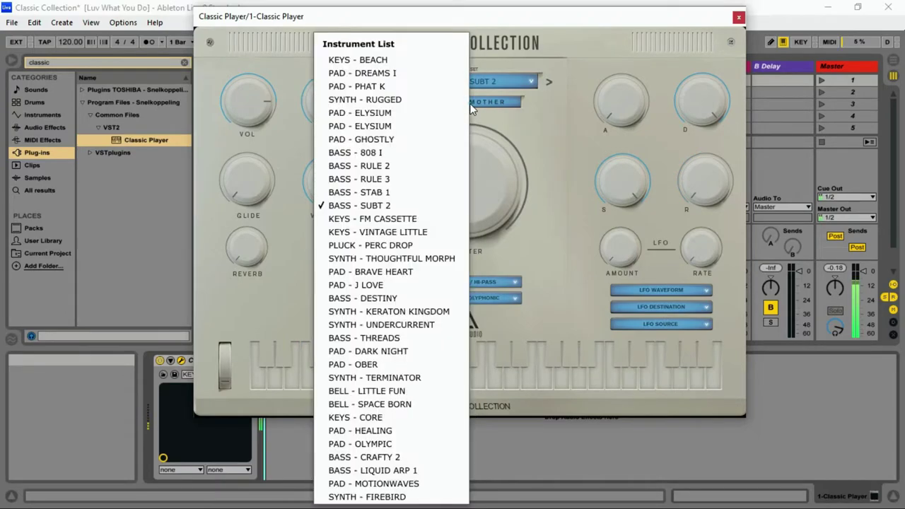
{"action": "left_click", "coordinate": [387, 220]}
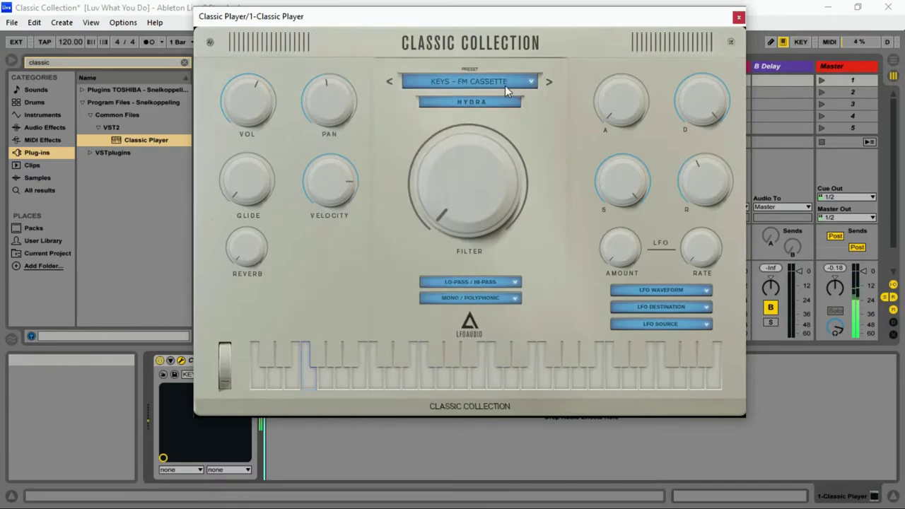
{"action": "left_click", "coordinate": [512, 89]}
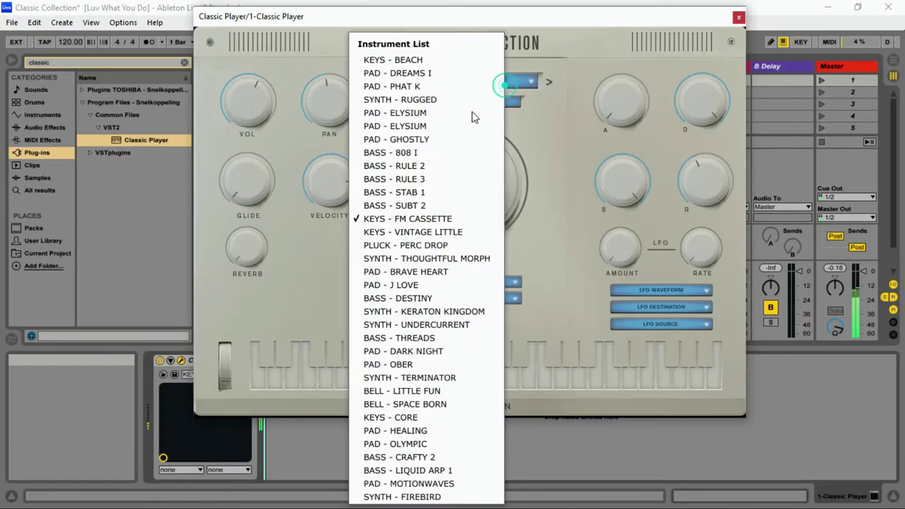
{"action": "left_click", "coordinate": [426, 233]}
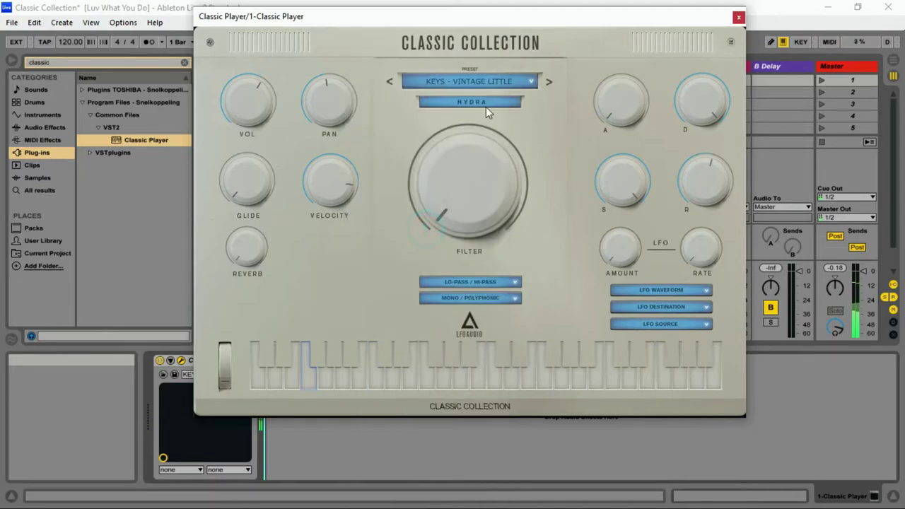
Audition the presets PLUCK - PERC DROP and SYNTH - THOUGHTFUL MORPH.
{"action": "left_click", "coordinate": [484, 83]}
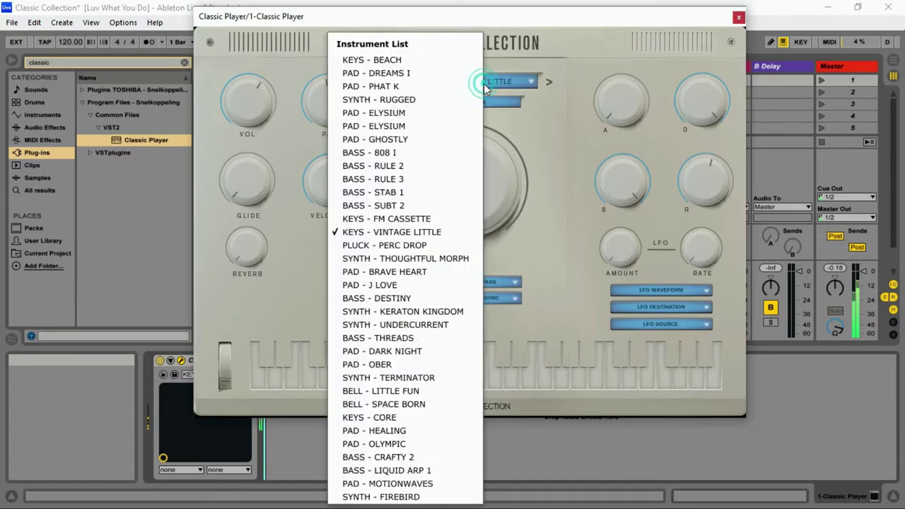
{"action": "left_click", "coordinate": [403, 248]}
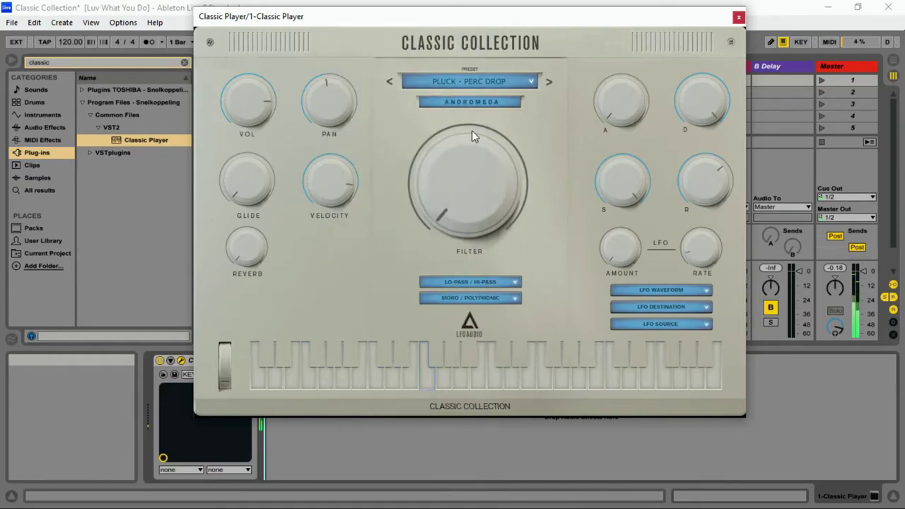
{"action": "left_click", "coordinate": [474, 82]}
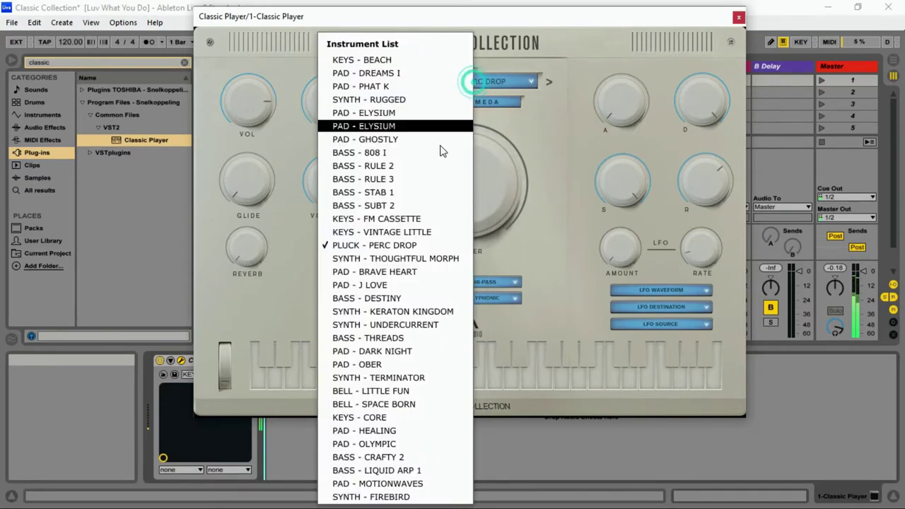
{"action": "left_click", "coordinate": [388, 259]}
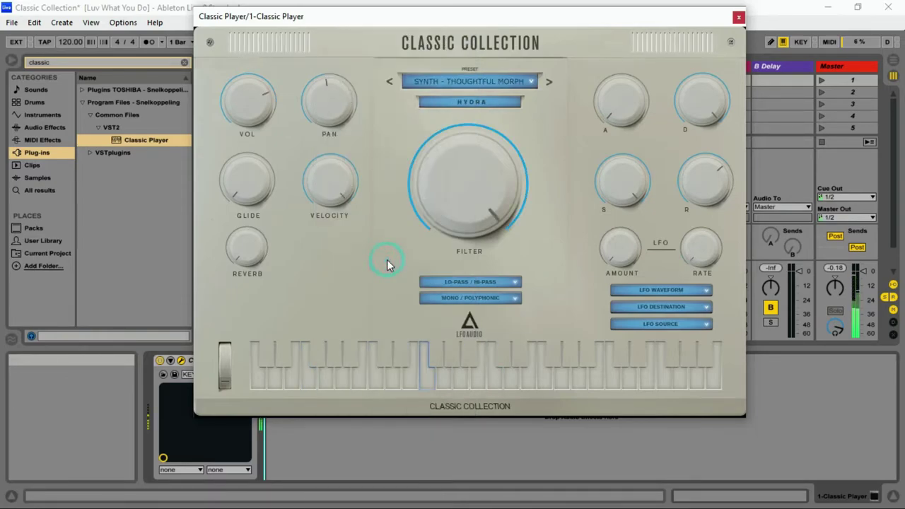
Audition the presets PAD - BRAVE HEART, PAD - J LOVE and BASS - DESTINY in order.
{"action": "left_click", "coordinate": [467, 82]}
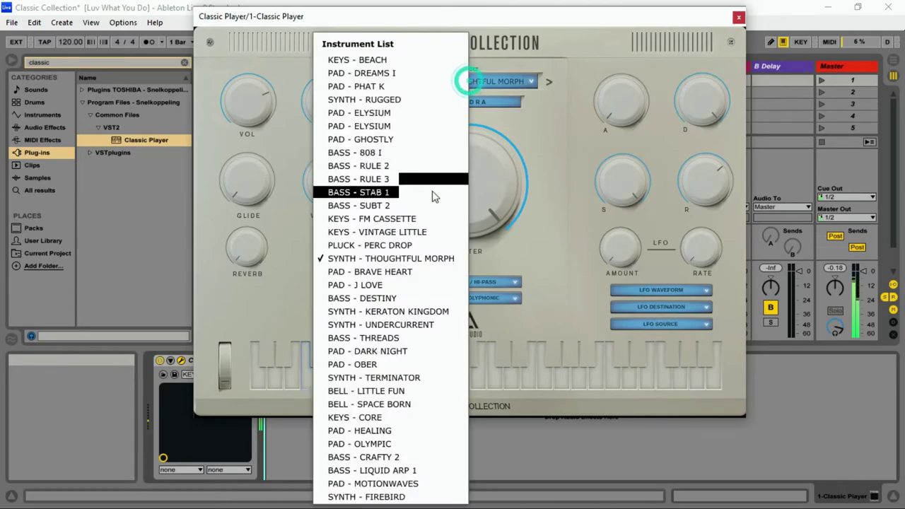
{"action": "left_click", "coordinate": [364, 273]}
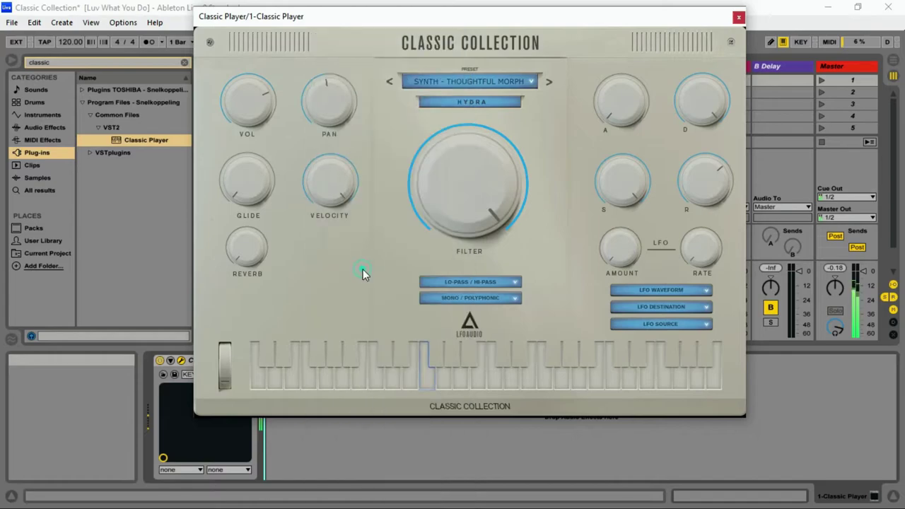
{"action": "left_click", "coordinate": [479, 76]}
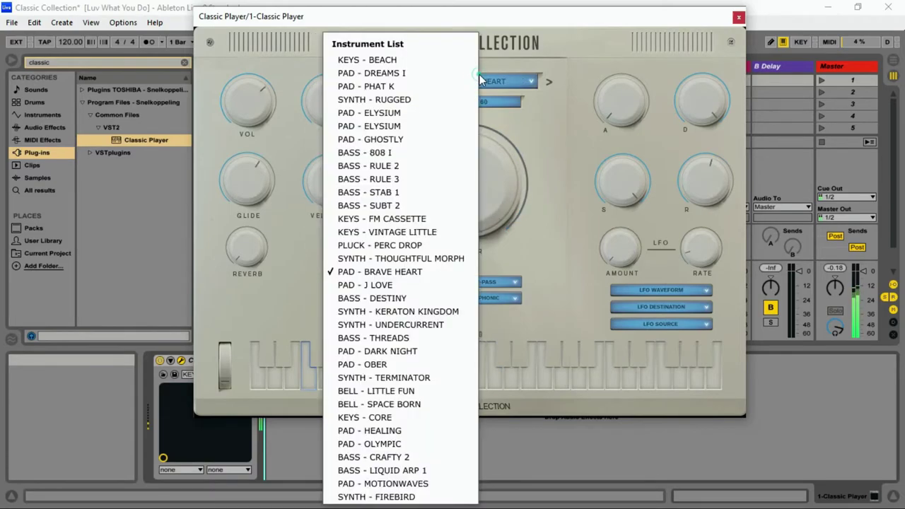
{"action": "left_click", "coordinate": [367, 285]}
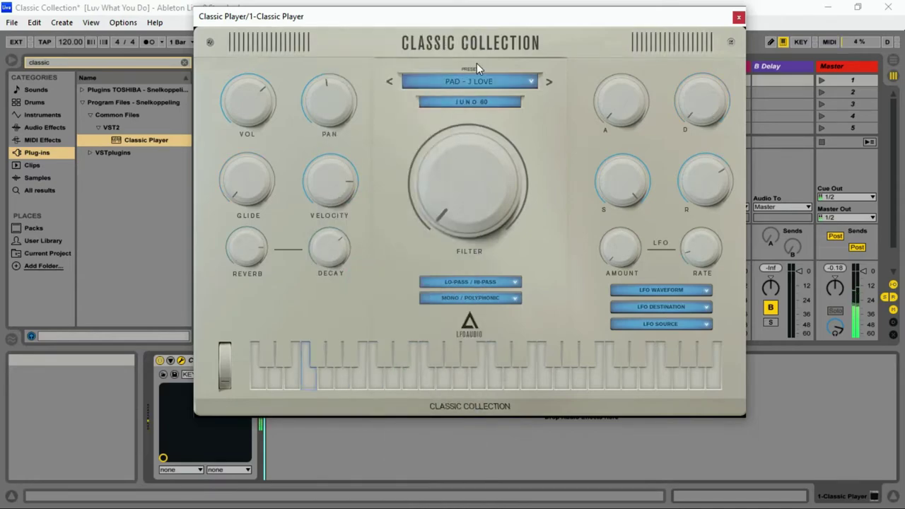
{"action": "left_click", "coordinate": [474, 78]}
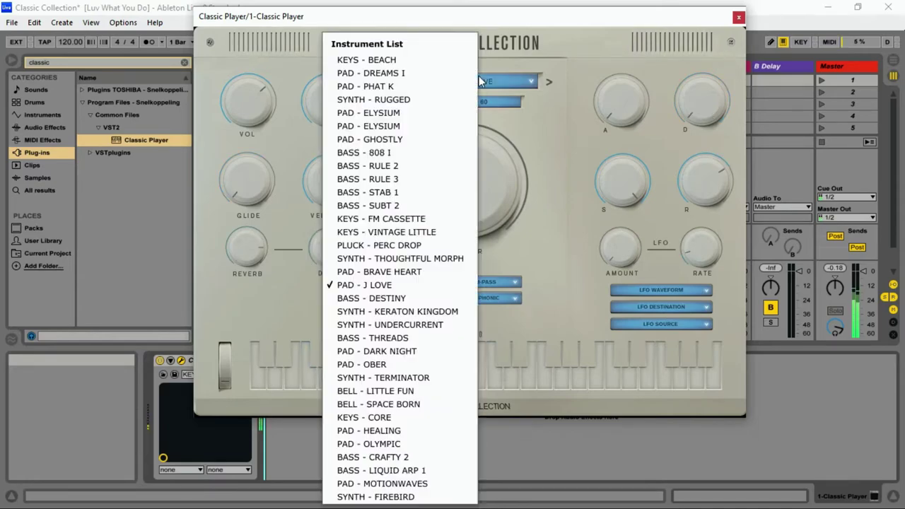
{"action": "left_click", "coordinate": [385, 298]}
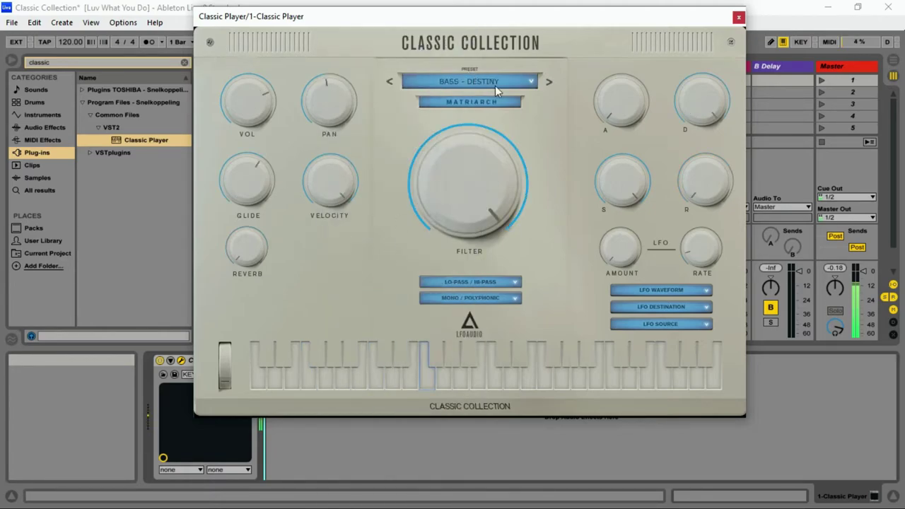
Audition the presets SYNTH - KERATON KINGDOM and SYNTH - UNDERCURRENT.
{"action": "left_click", "coordinate": [483, 103]}
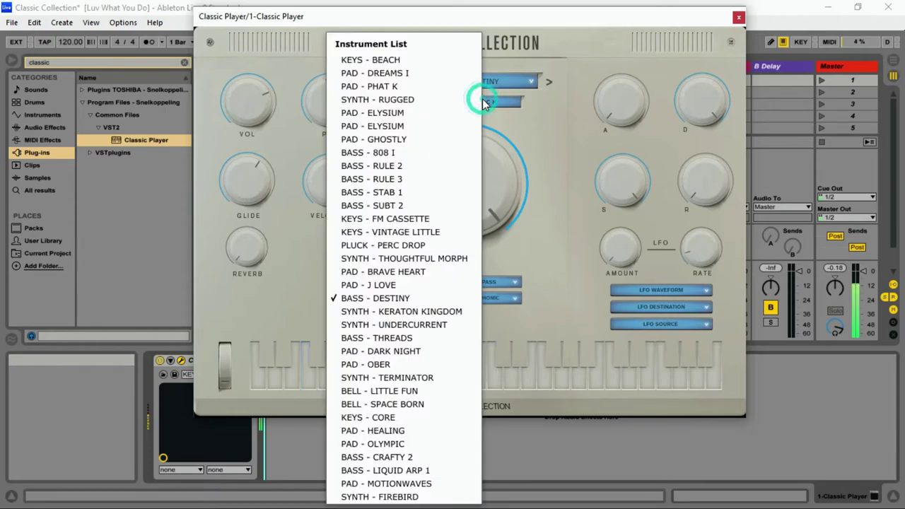
{"action": "left_click", "coordinate": [592, 135]}
{"action": "left_click", "coordinate": [485, 87]}
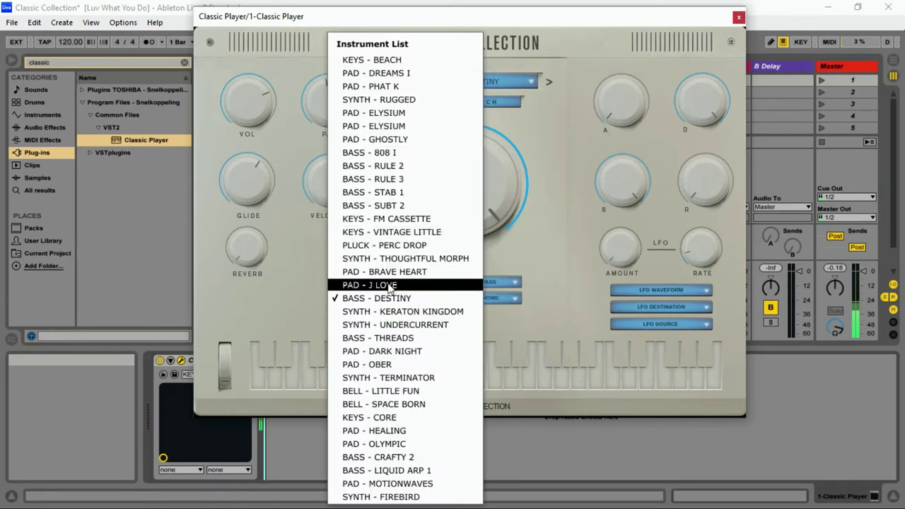
{"action": "left_click", "coordinate": [387, 311]}
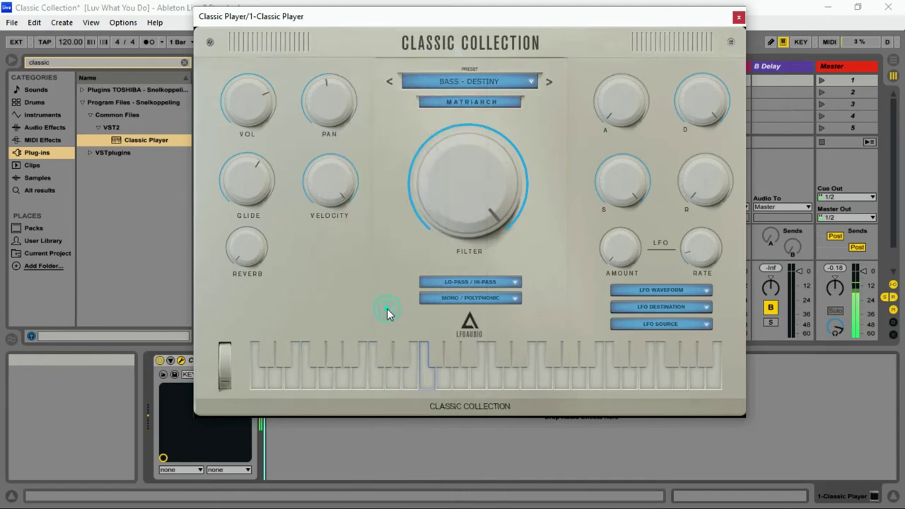
{"action": "left_click", "coordinate": [467, 82]}
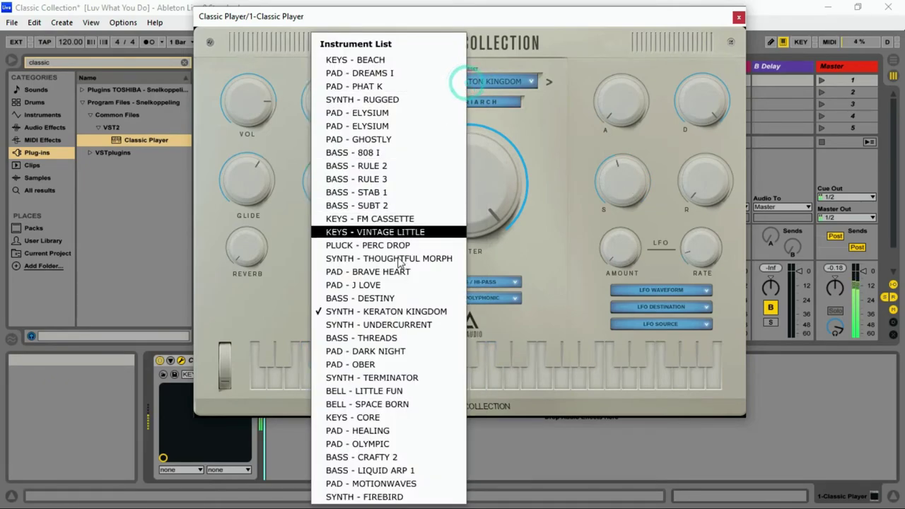
{"action": "left_click", "coordinate": [380, 326]}
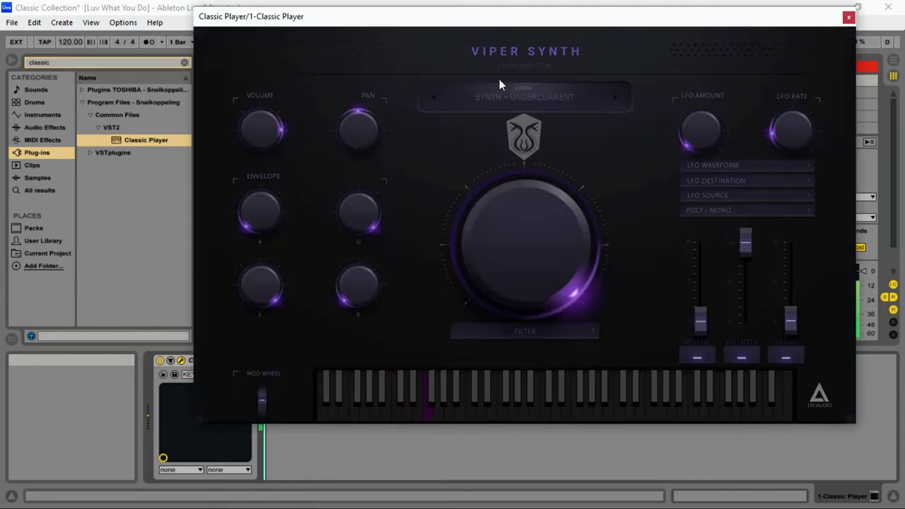
{"action": "left_click", "coordinate": [549, 52]}
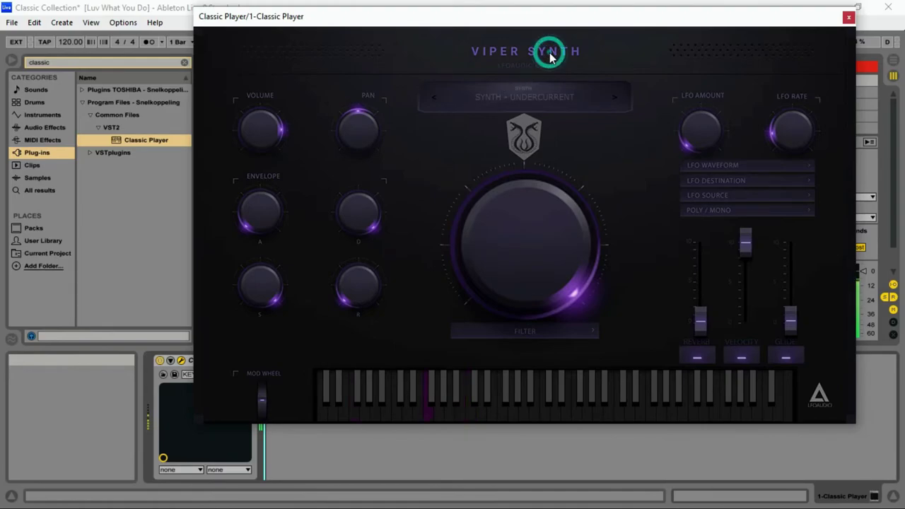
{"action": "left_click", "coordinate": [507, 47]}
{"action": "left_click", "coordinate": [530, 86]}
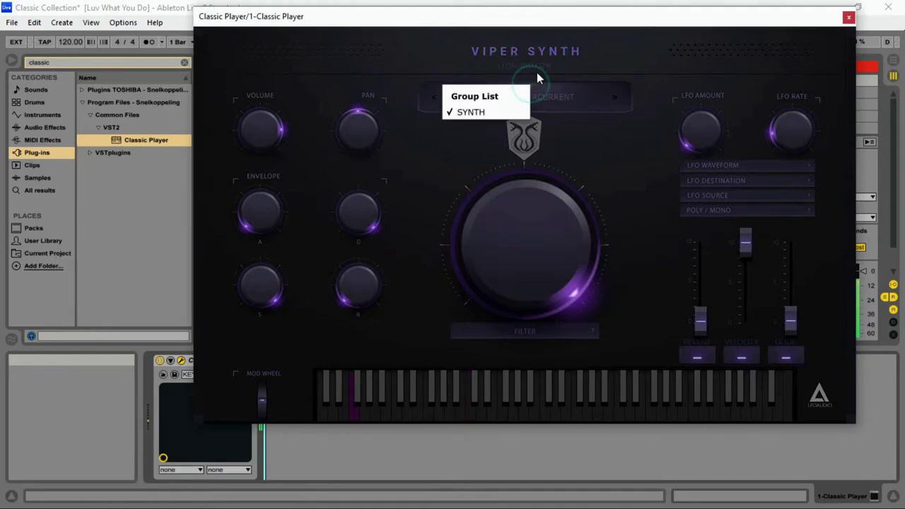
Audition the presets BASS - THREADS, PAD - DARK NIGHT and PAD - OBER in order.
{"action": "left_click", "coordinate": [558, 100]}
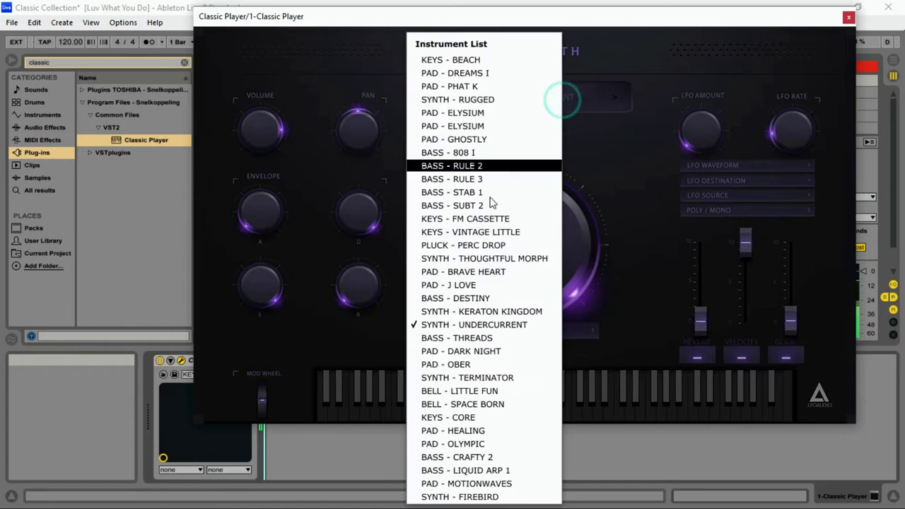
{"action": "left_click", "coordinate": [484, 342]}
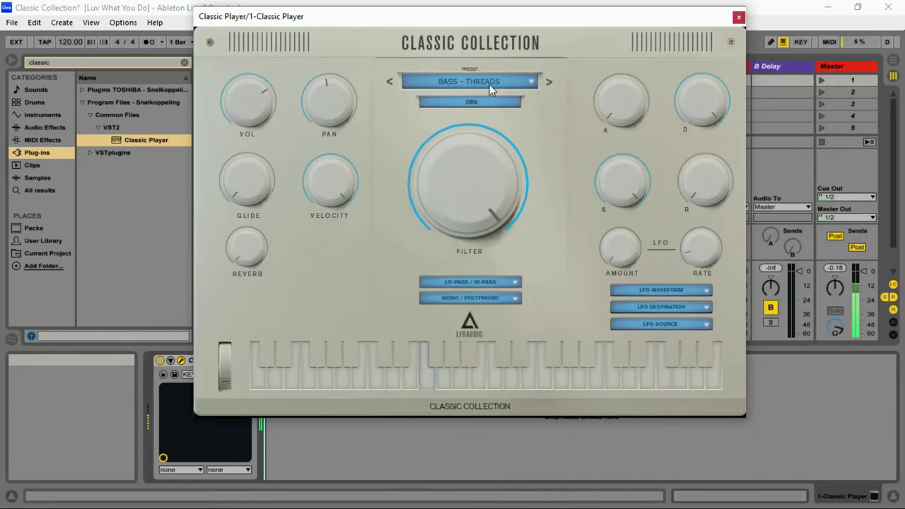
{"action": "left_click", "coordinate": [489, 84]}
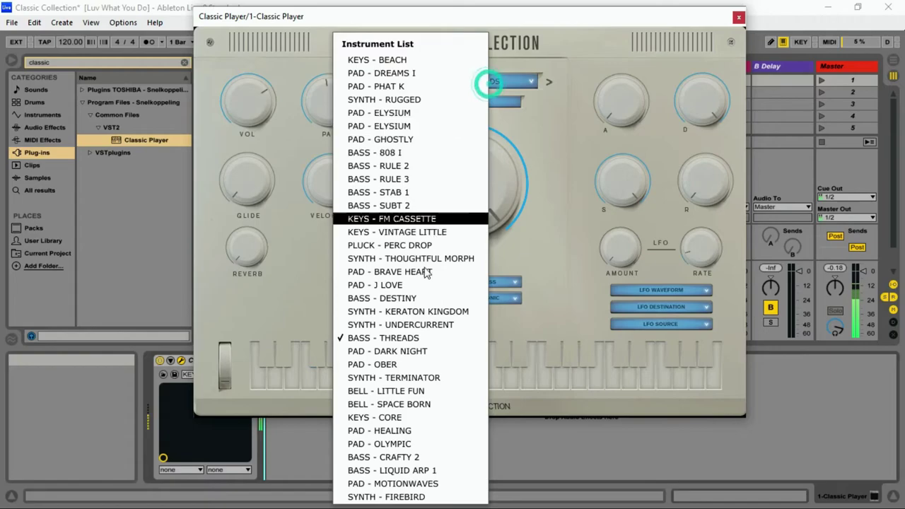
{"action": "left_click", "coordinate": [390, 349]}
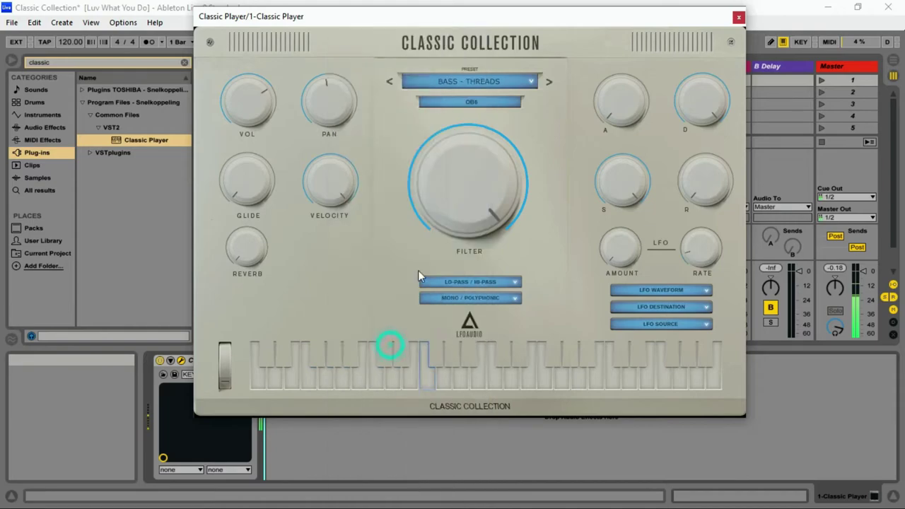
{"action": "left_click", "coordinate": [474, 81]}
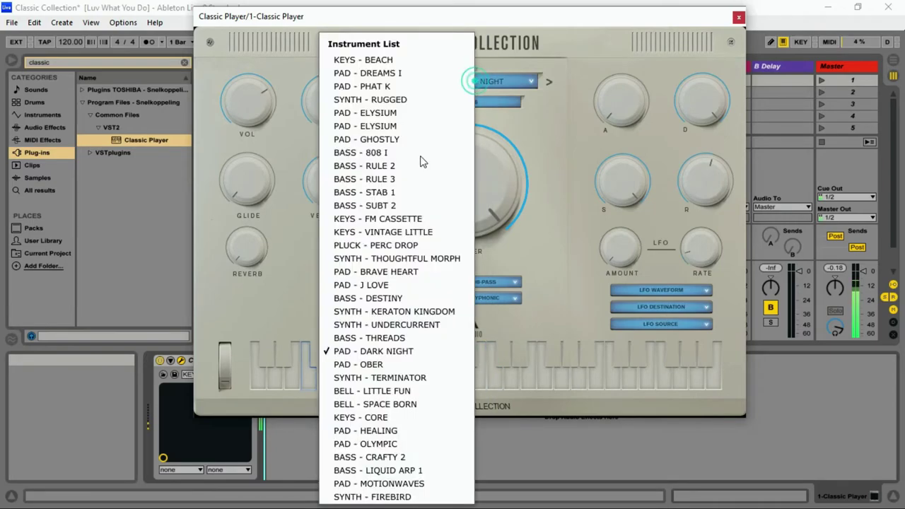
{"action": "left_click", "coordinate": [362, 364]}
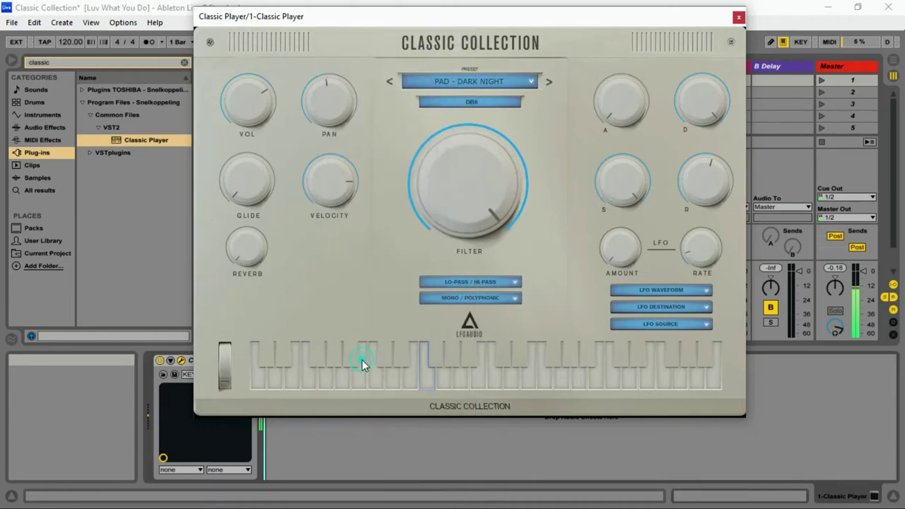
Audition the presets SYNTH - TERMINATOR, BELL - LITTLE FUN and BELL - SPACE BORN in order.
{"action": "left_click", "coordinate": [472, 82]}
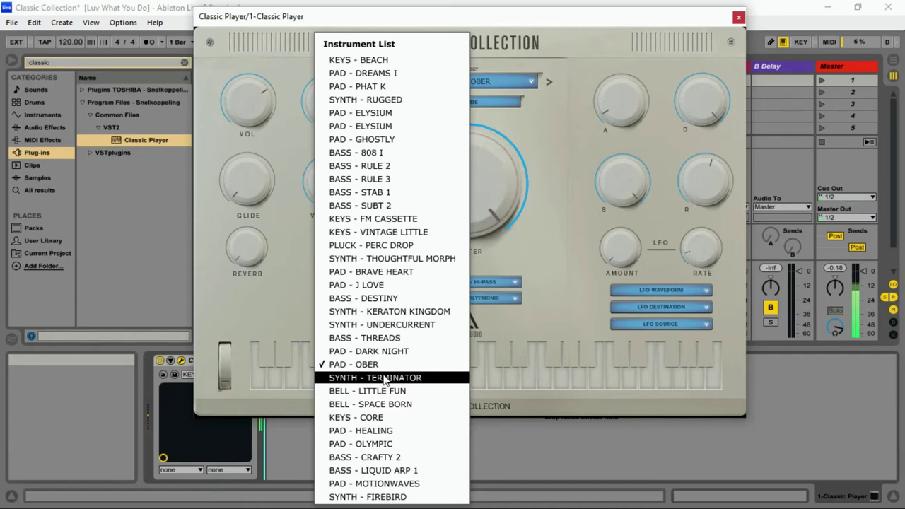
{"action": "left_click", "coordinate": [385, 379]}
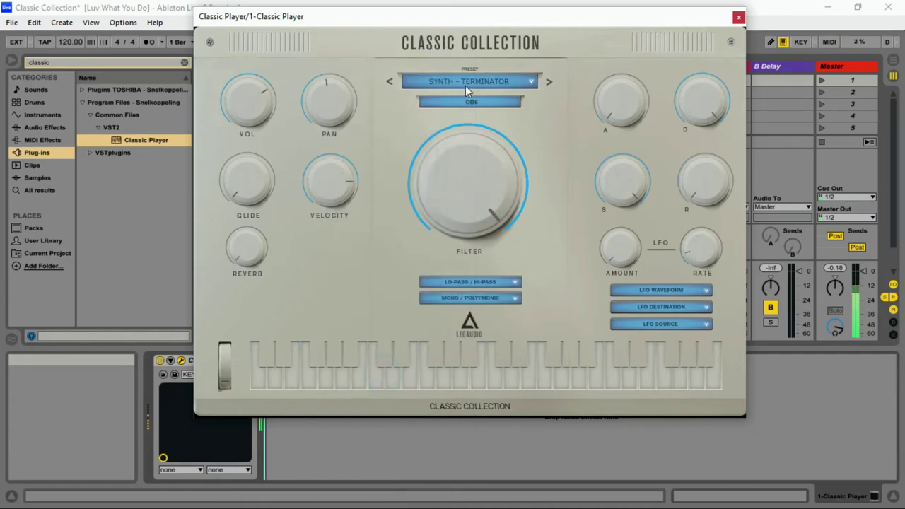
{"action": "left_click", "coordinate": [465, 85]}
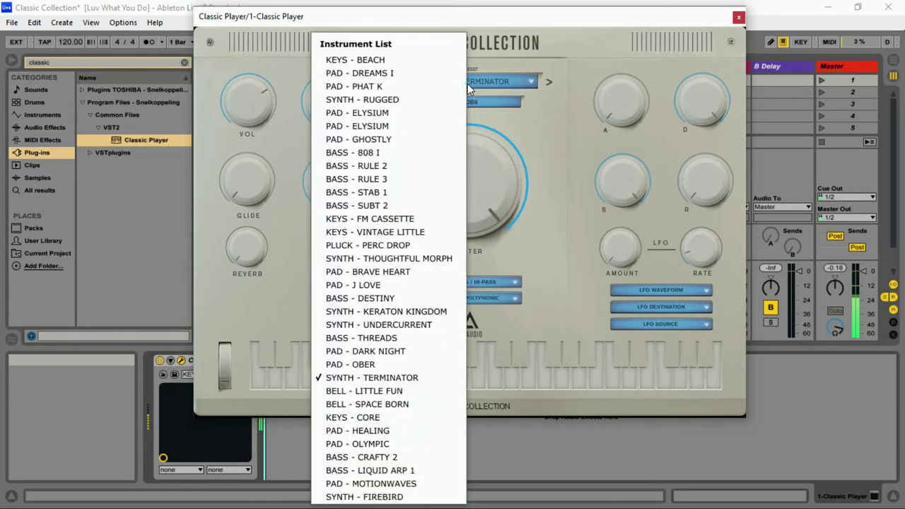
{"action": "left_click", "coordinate": [364, 391]}
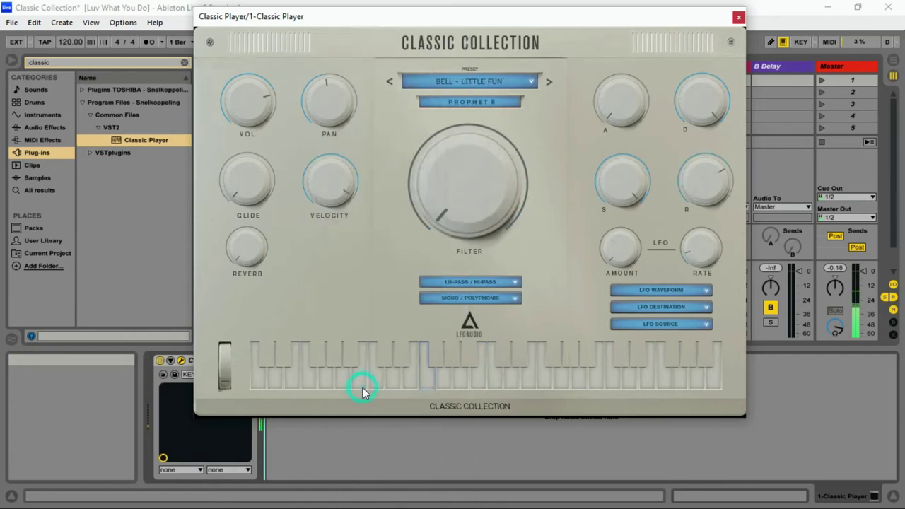
{"action": "left_click", "coordinate": [477, 82]}
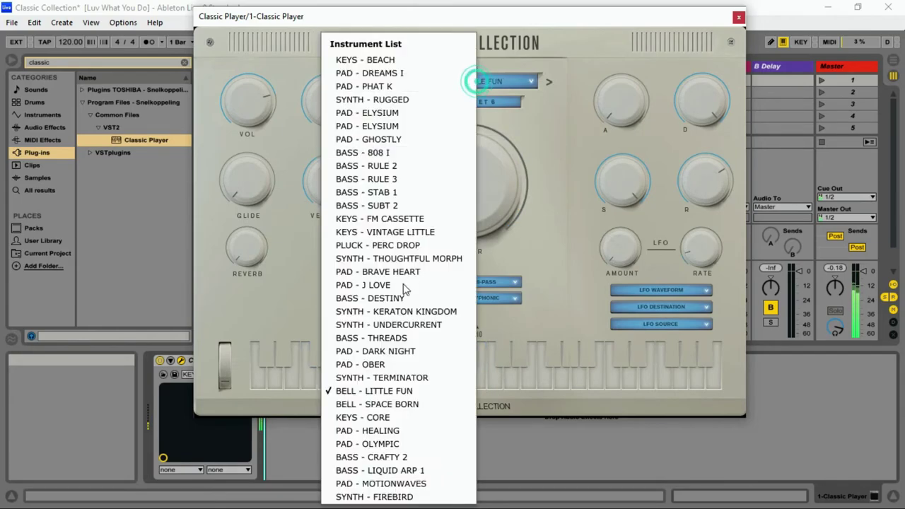
{"action": "left_click", "coordinate": [380, 409]}
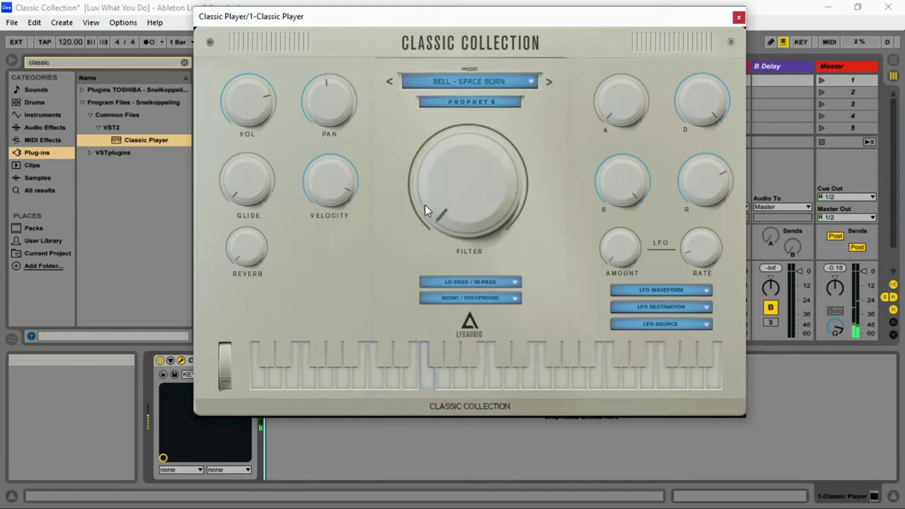
Audition the presets KEYS - CORE, PAD - HEALING and PAD - OLYMPIC in order.
{"action": "left_click", "coordinate": [467, 79]}
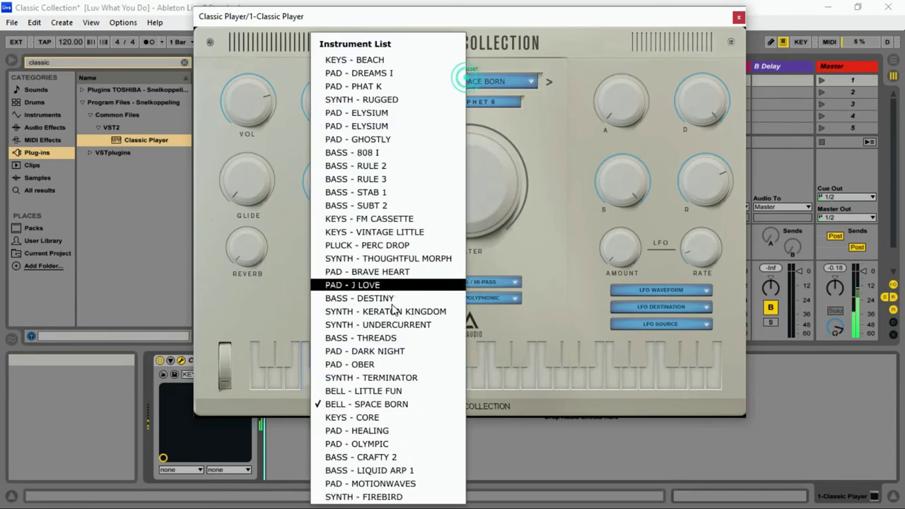
{"action": "left_click", "coordinate": [355, 417]}
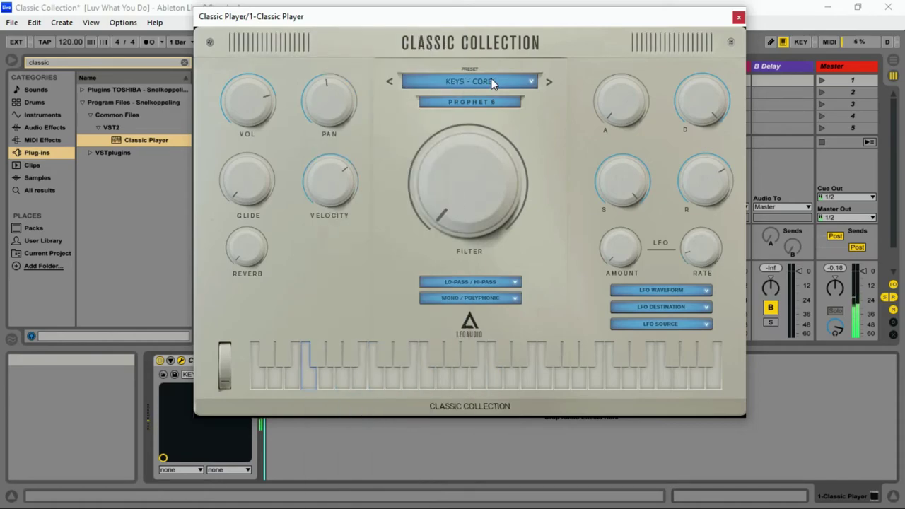
{"action": "left_click", "coordinate": [490, 79]}
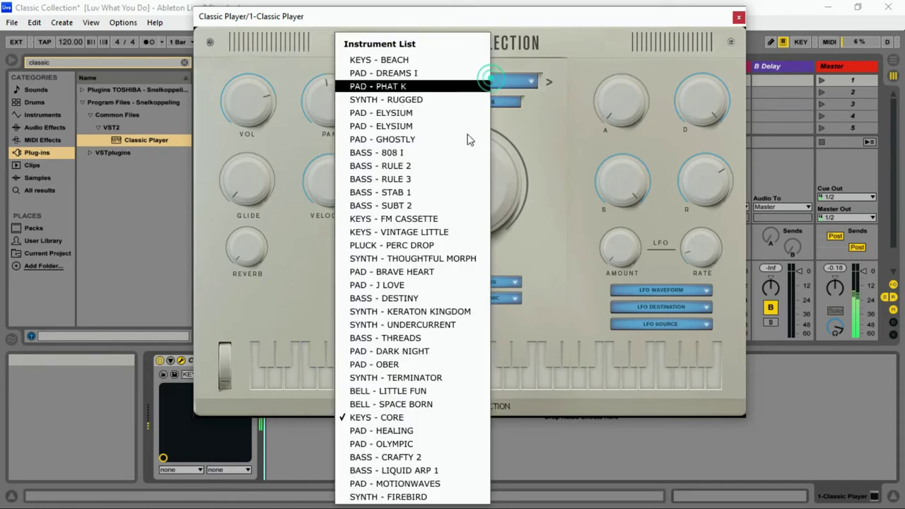
{"action": "left_click", "coordinate": [391, 429]}
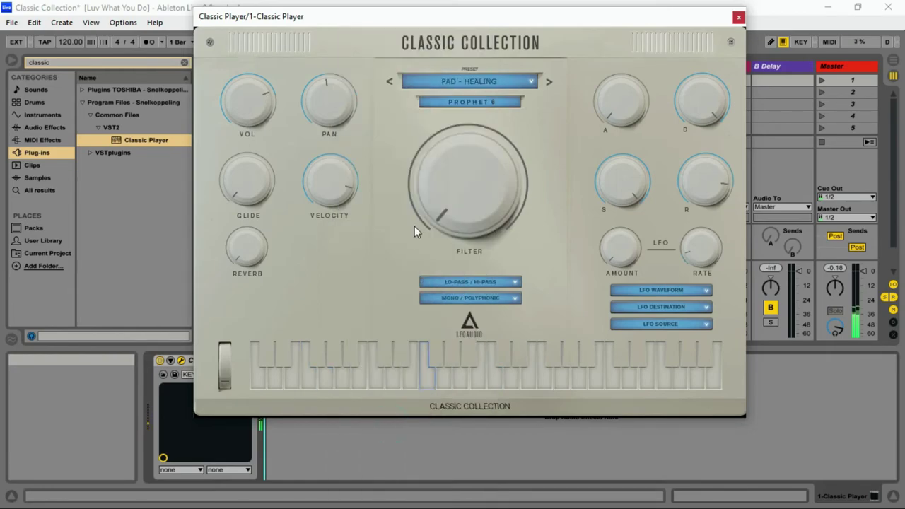
{"action": "left_click", "coordinate": [465, 101]}
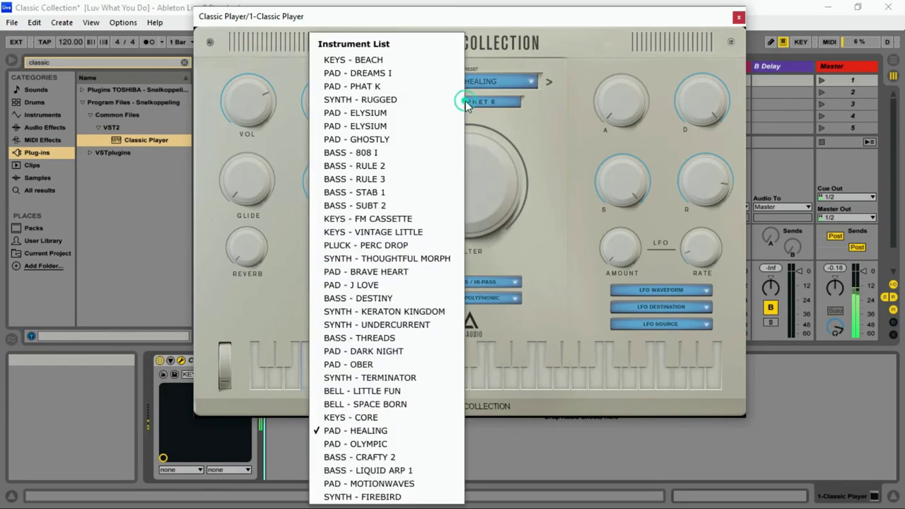
{"action": "left_click", "coordinate": [353, 444]}
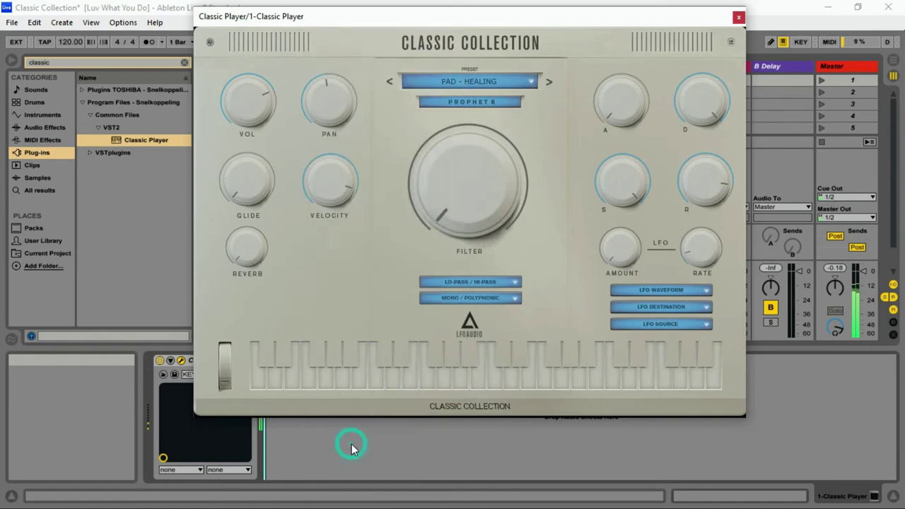
Audition the presets BASS - CRAFTY 2, BASS - LIQUID ARP 1, PAD - MOTIONWAVES and SYNTH - FIREBIRD in order.
{"action": "left_click", "coordinate": [441, 100]}
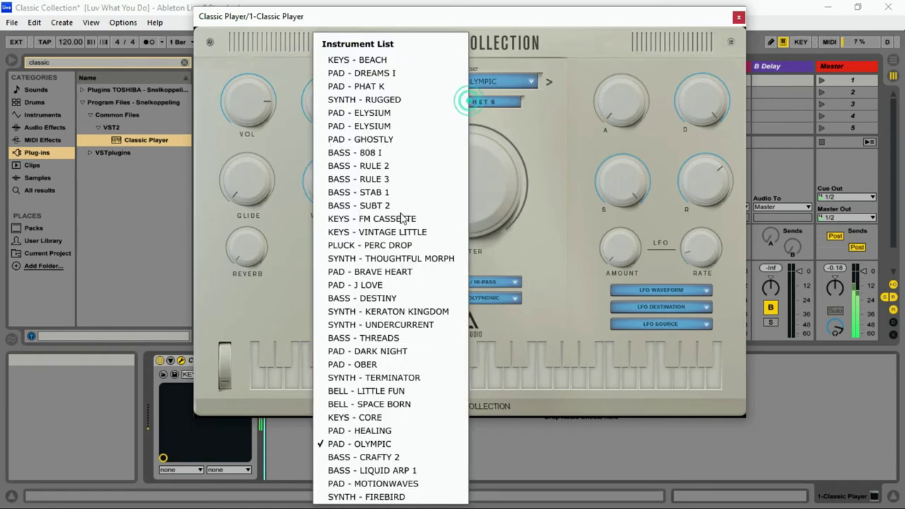
{"action": "left_click", "coordinate": [375, 458]}
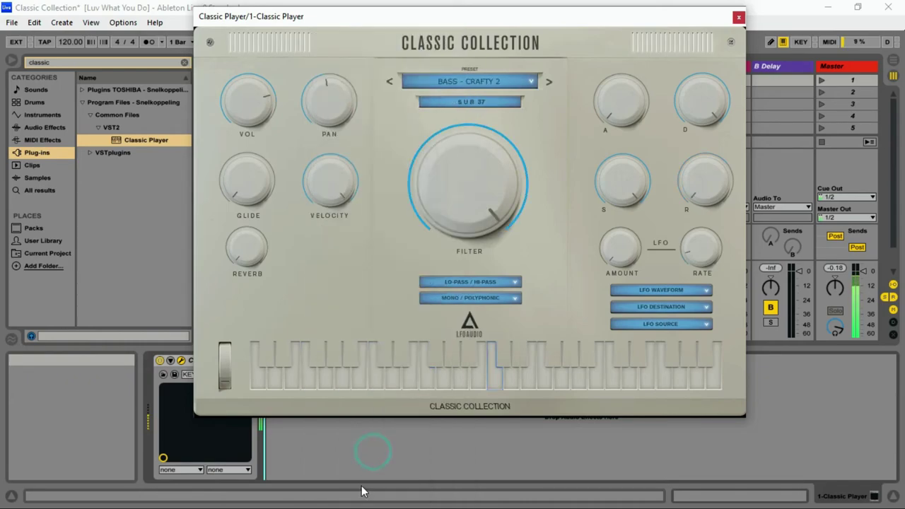
{"action": "left_click", "coordinate": [482, 75]}
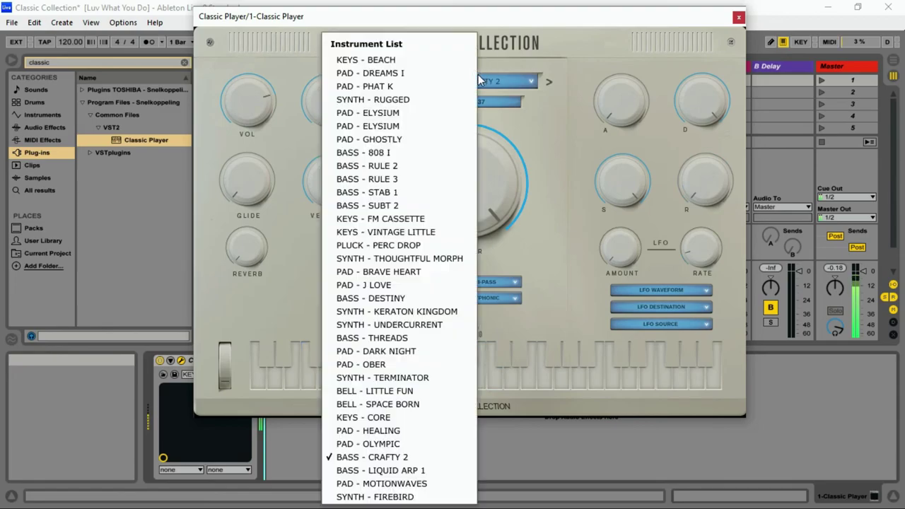
{"action": "left_click", "coordinate": [408, 471]}
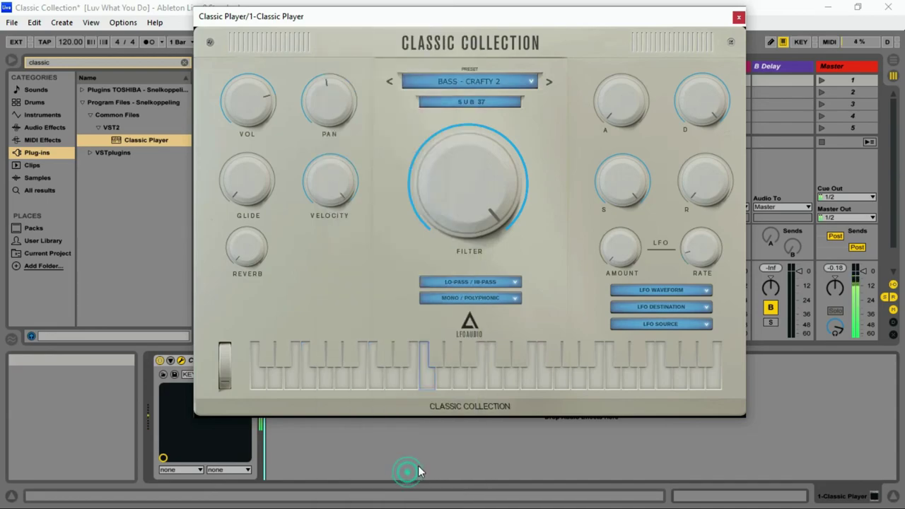
{"action": "left_click", "coordinate": [429, 78]}
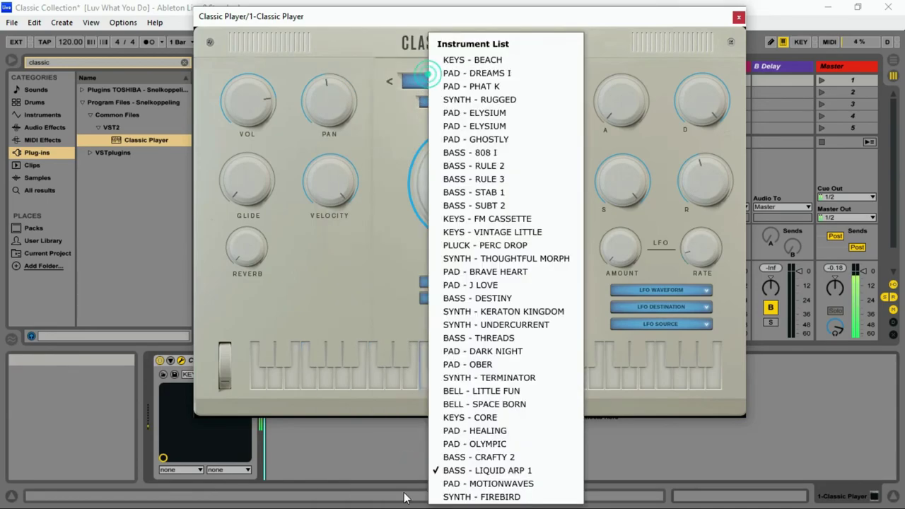
{"action": "left_click", "coordinate": [474, 486]}
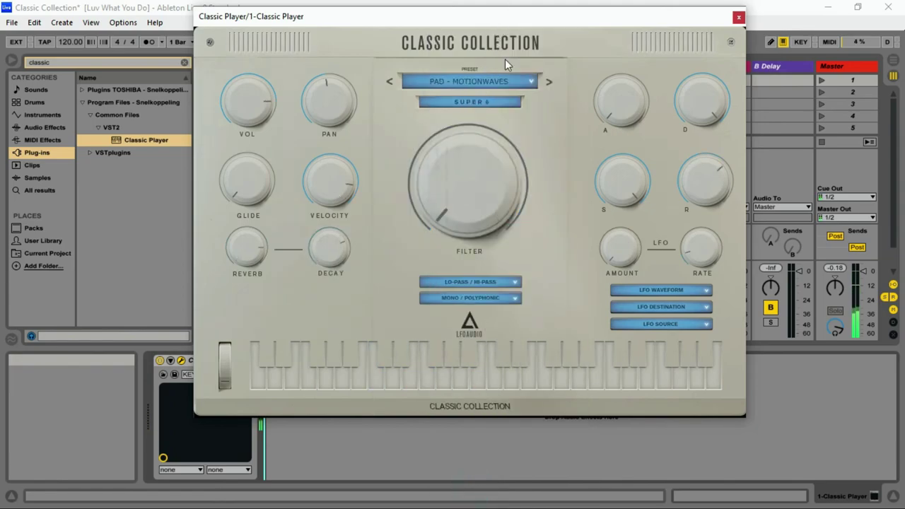
{"action": "left_click", "coordinate": [485, 78]}
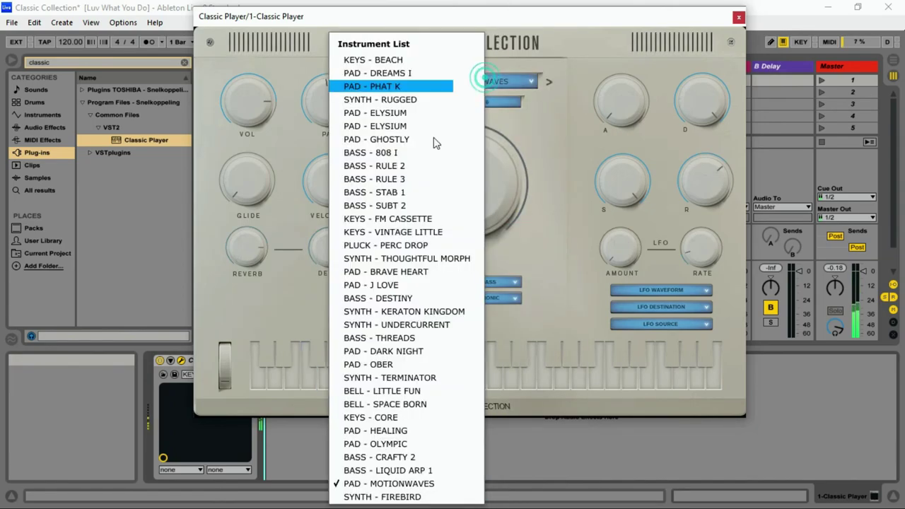
{"action": "left_click", "coordinate": [380, 497]}
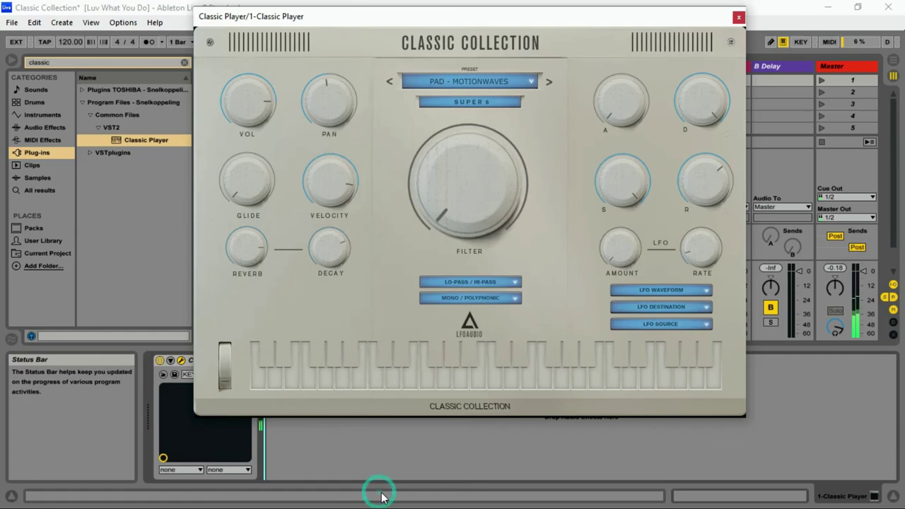